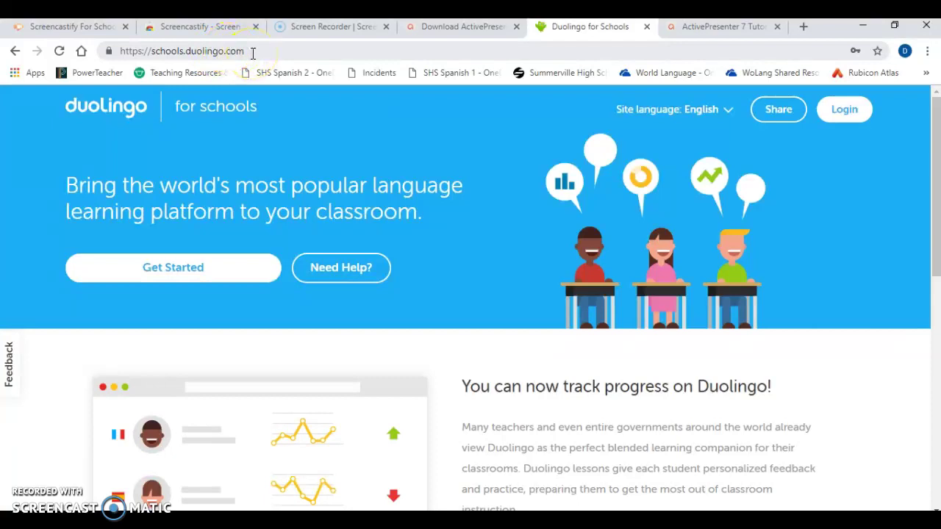
In a new tab, search 'duolingo schools' and open the Duolingo for Schools log-in form
left_click(802, 27)
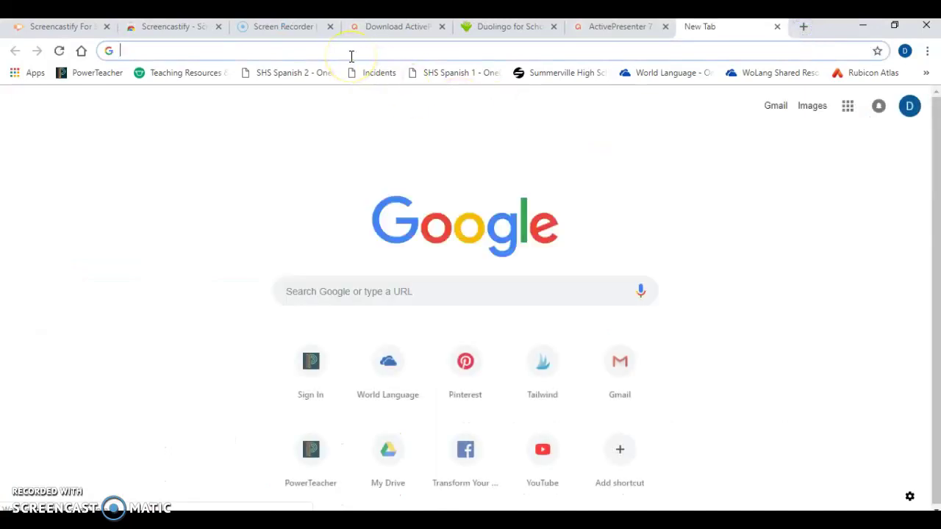
type("duoling")
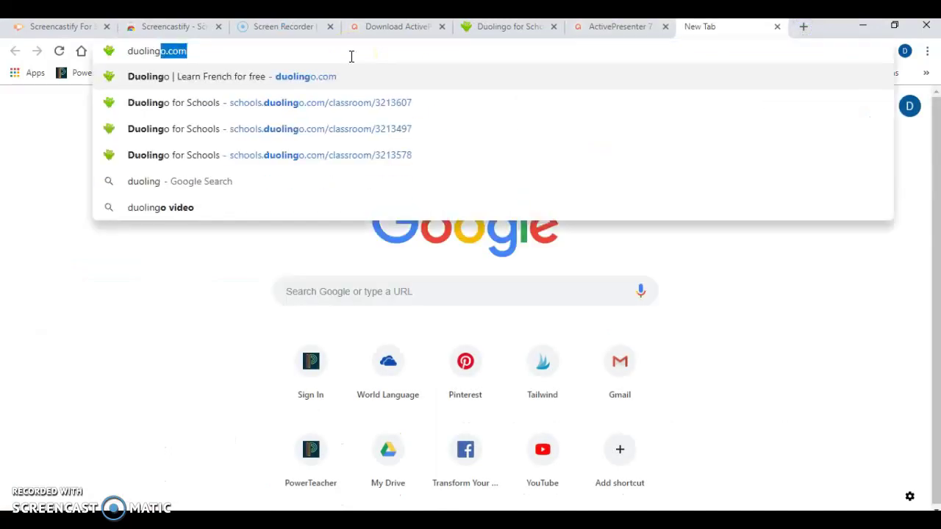
type("o schools")
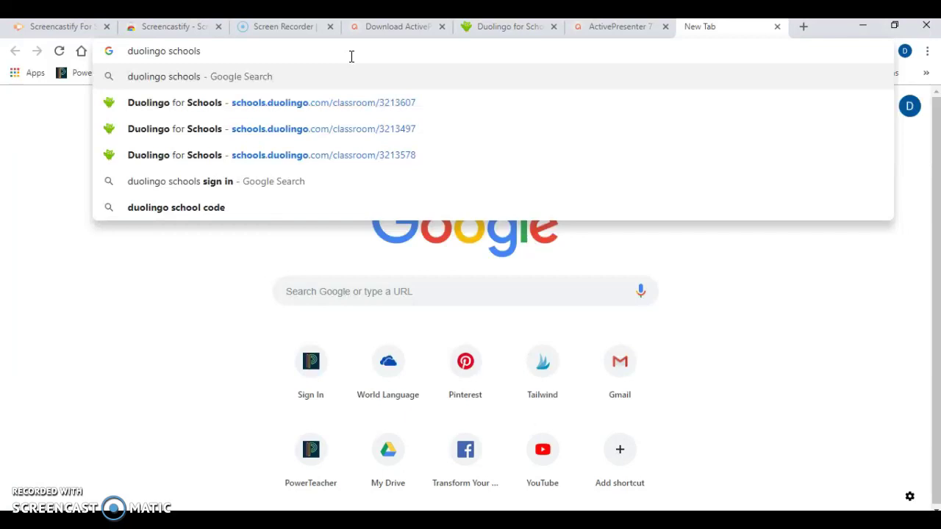
left_click(197, 181)
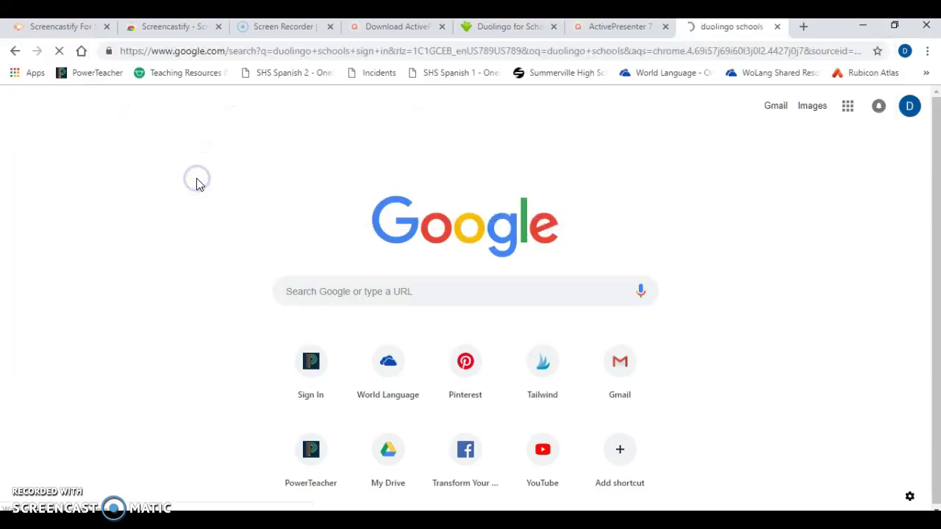
left_click(174, 273)
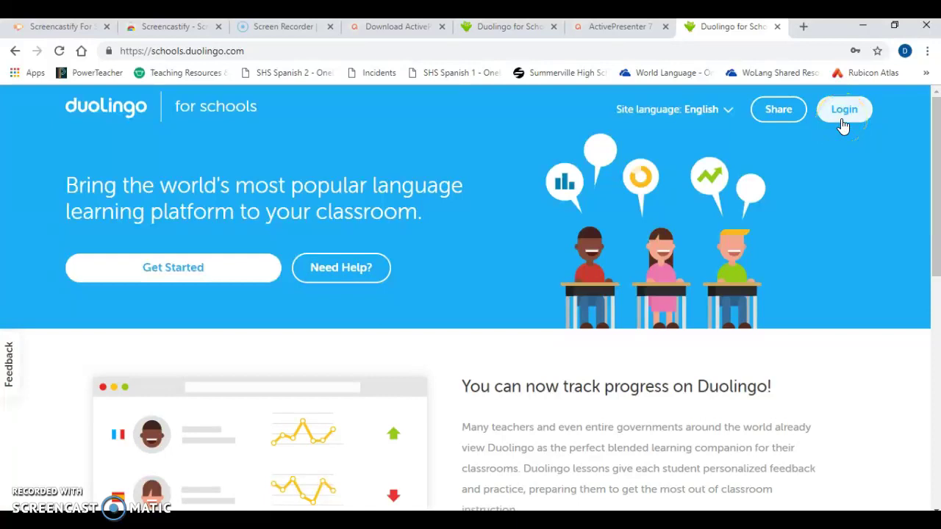
left_click(843, 125)
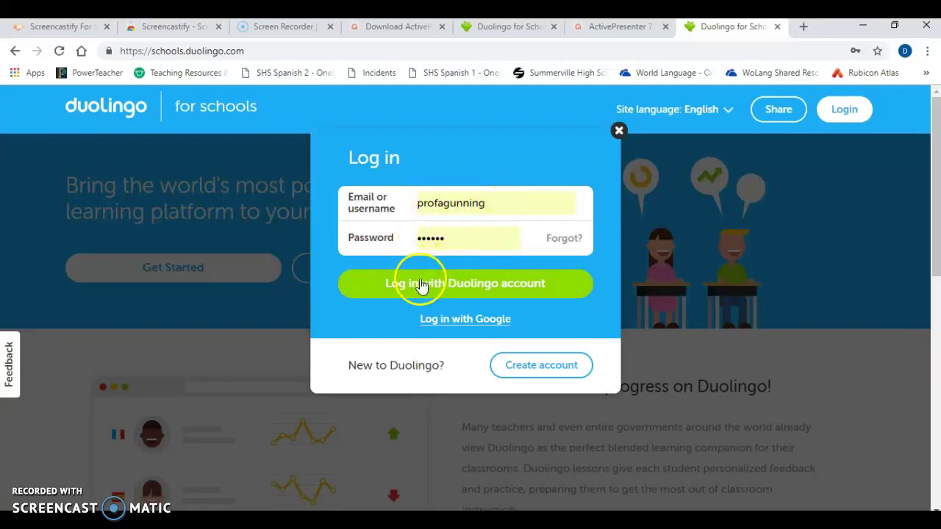
Log in to Duolingo for Schools with the saved Duolingo account credentials
left_click(405, 292)
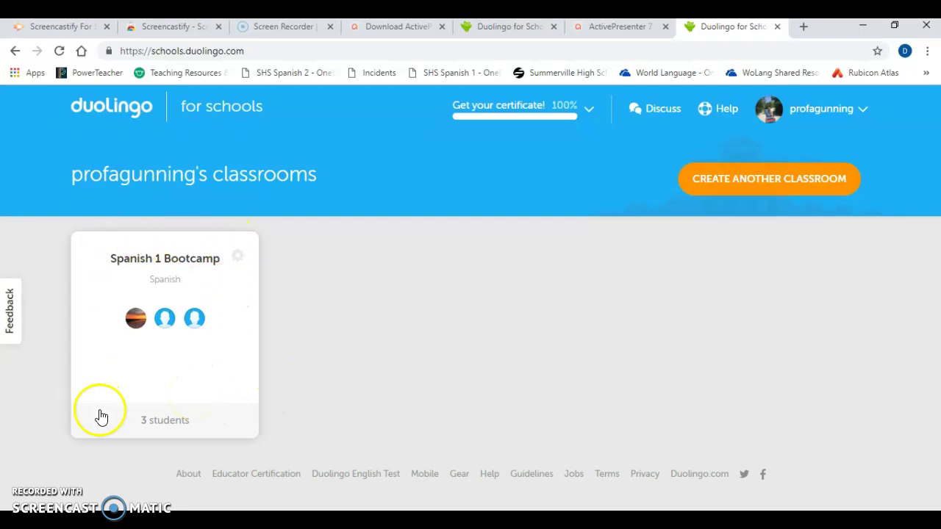
left_click(172, 265)
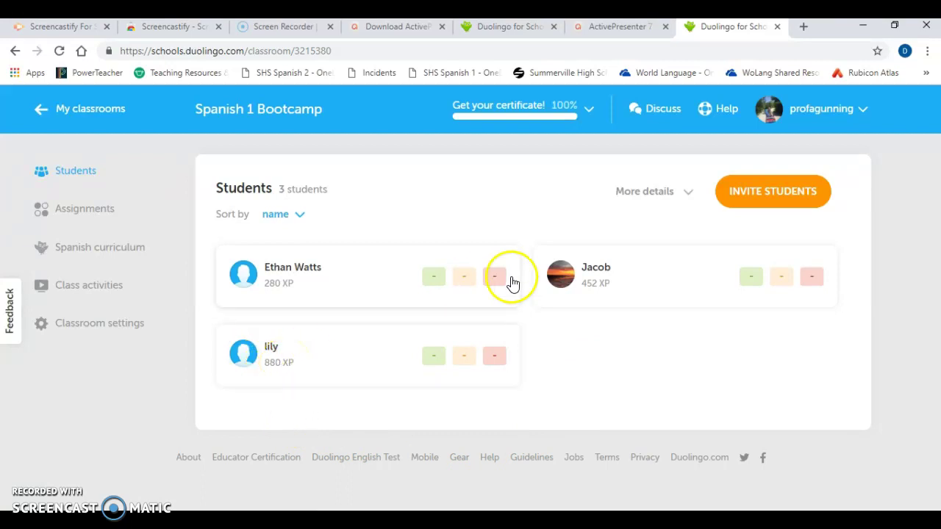
Start inviting students to Spanish 1 Bootcamp, quit the setup, and return to My classrooms
left_click(773, 194)
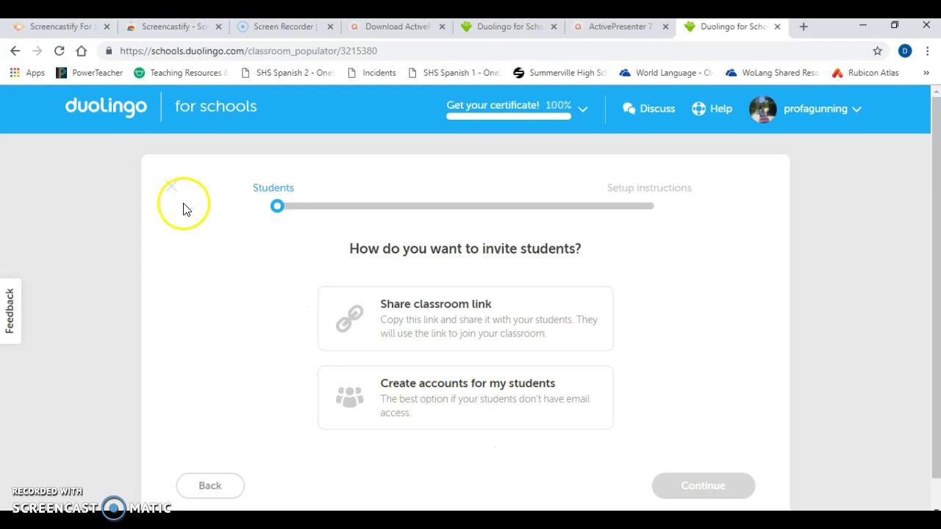
left_click(171, 187)
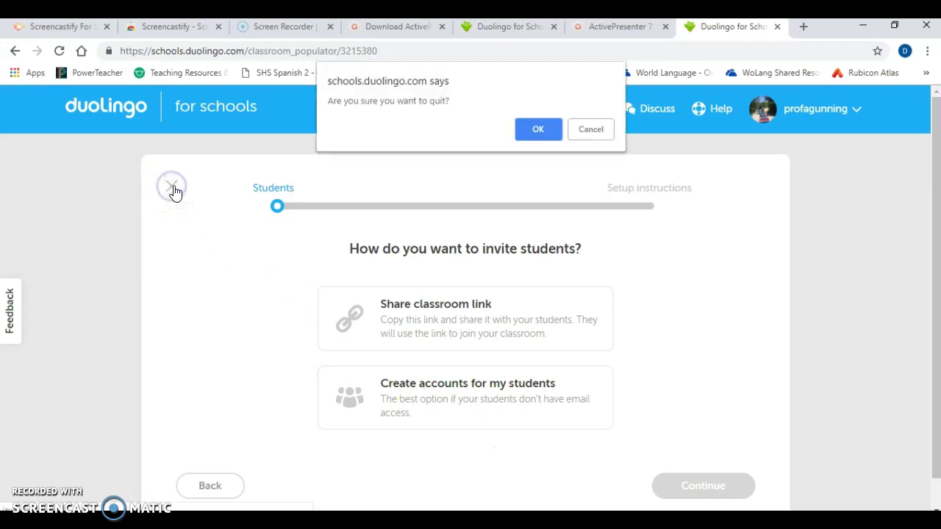
left_click(538, 129)
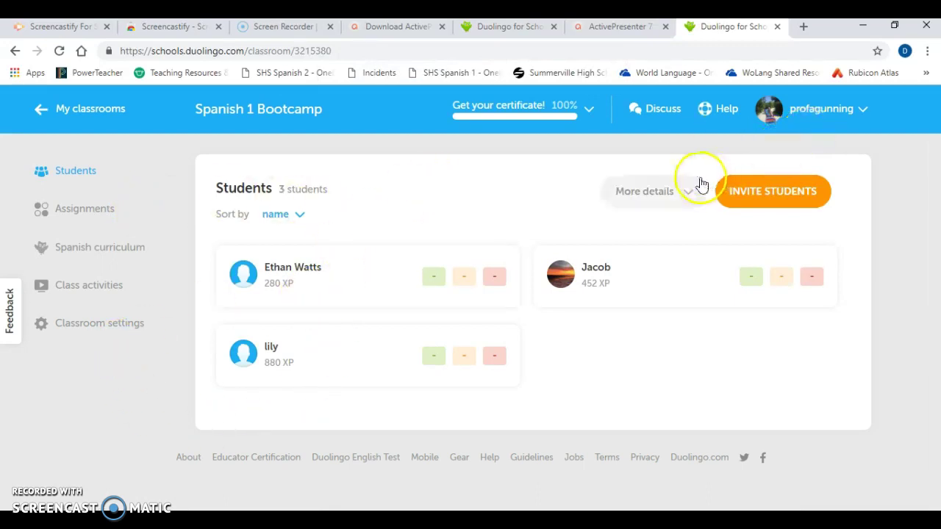
left_click(86, 114)
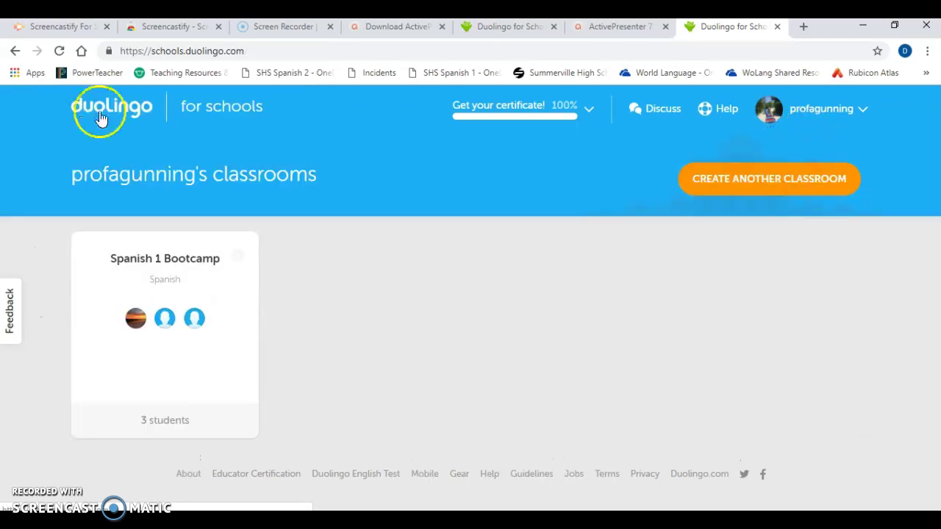
Start another classroom and enter the name Espanol 2
left_click(721, 188)
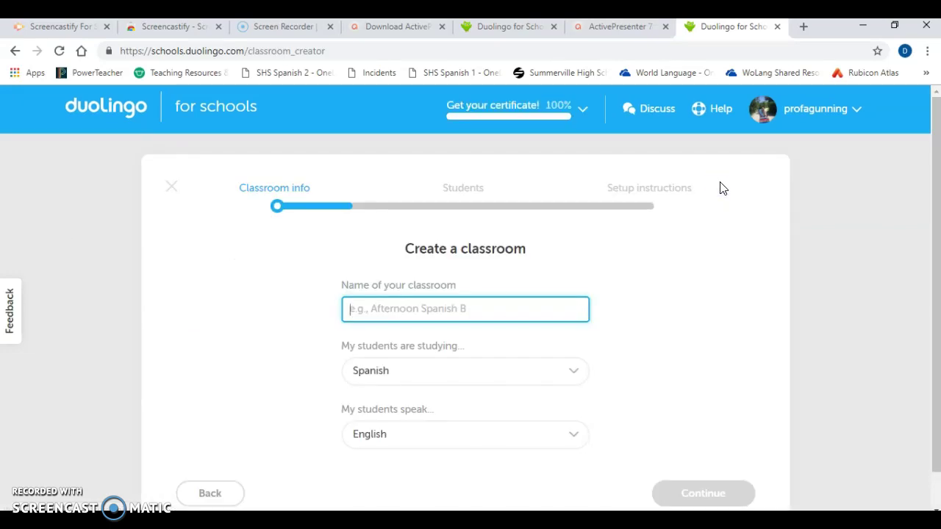
type("Espanol 2")
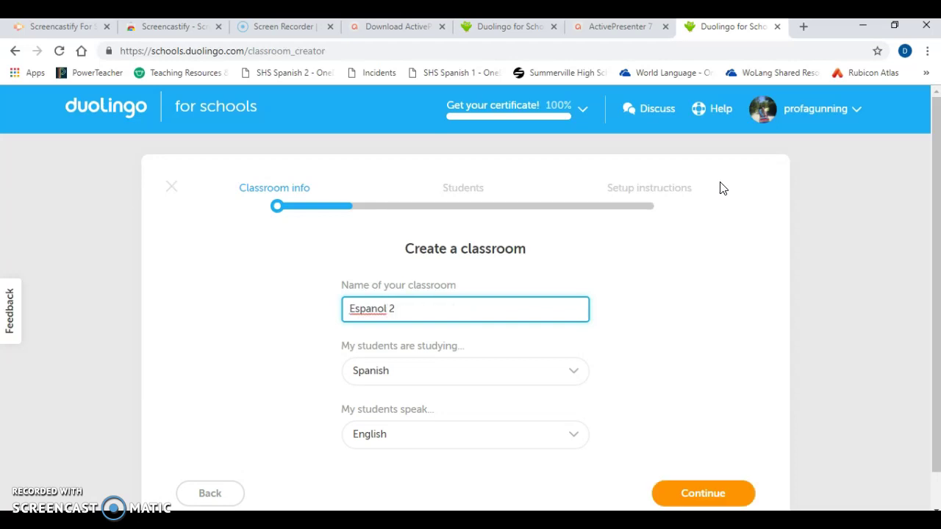
left_click(498, 523)
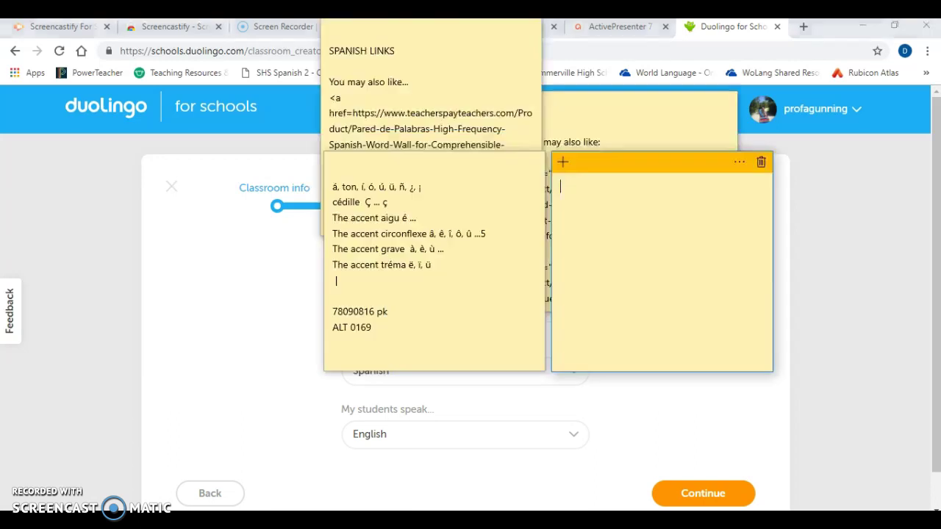
left_click(403, 188)
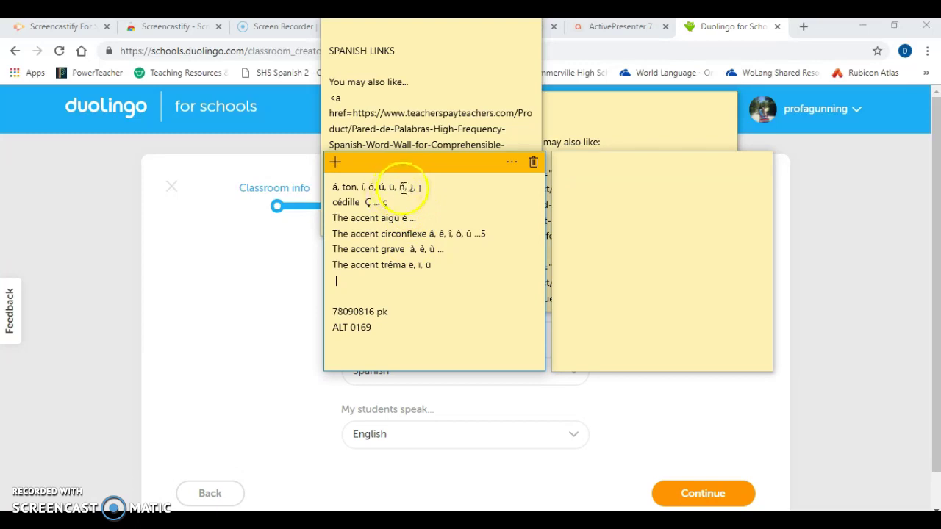
double_click(402, 189)
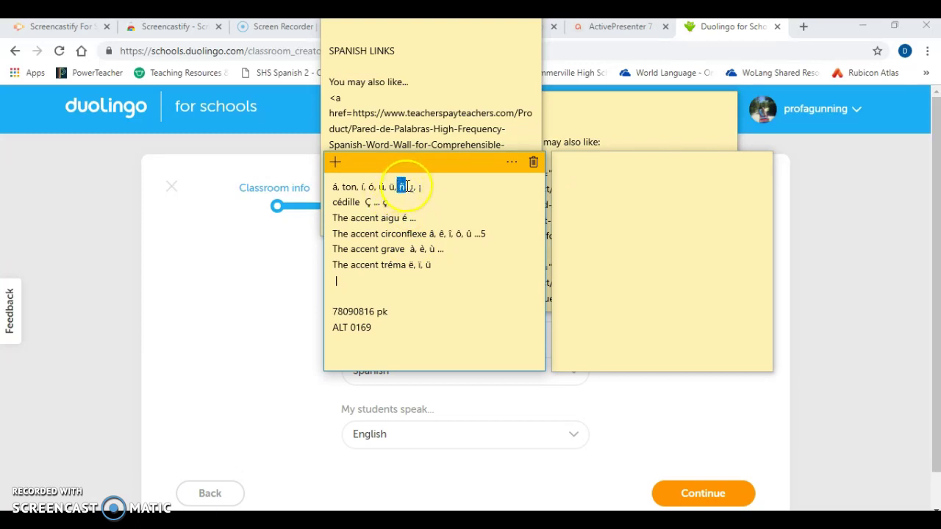
left_click(179, 300)
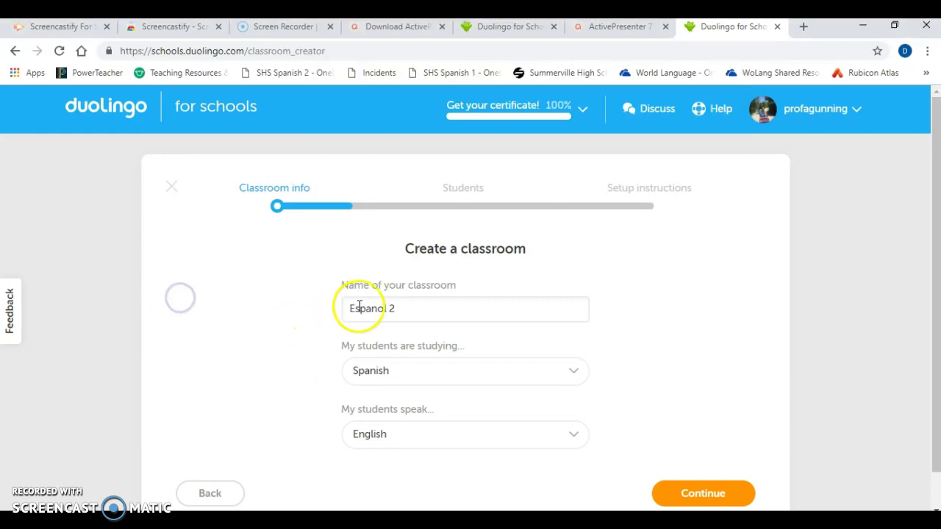
Rename the classroom Español 2, keep Spanish as the studied language, and continue to Students
left_click(373, 309)
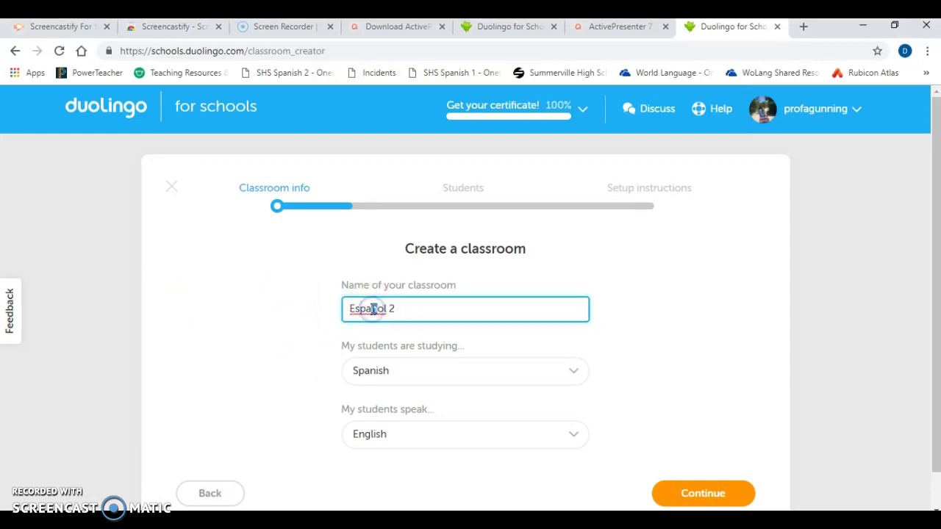
left_click(373, 308)
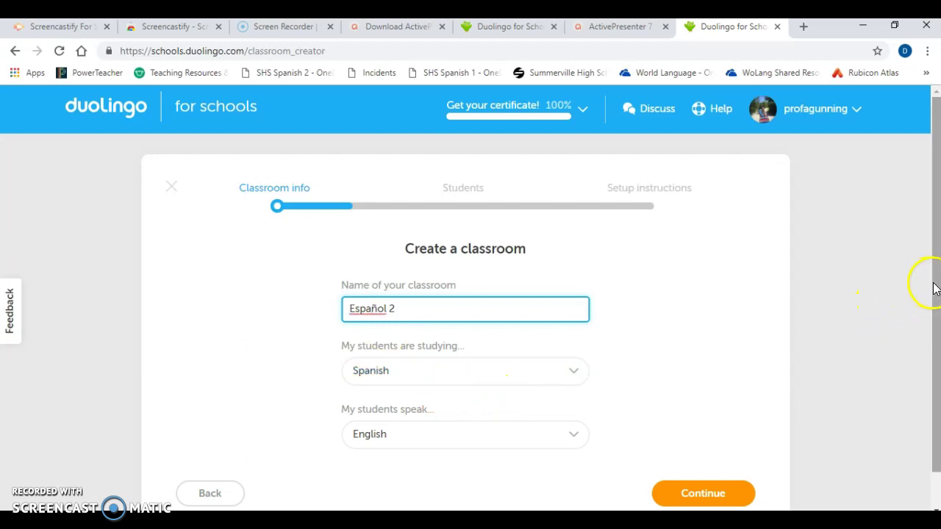
scroll(930, 304, "down", 1)
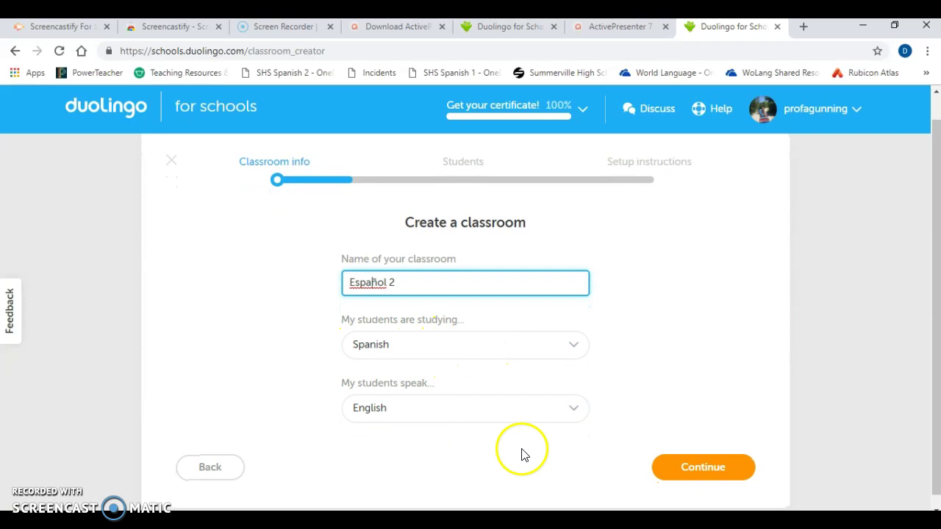
left_click(487, 349)
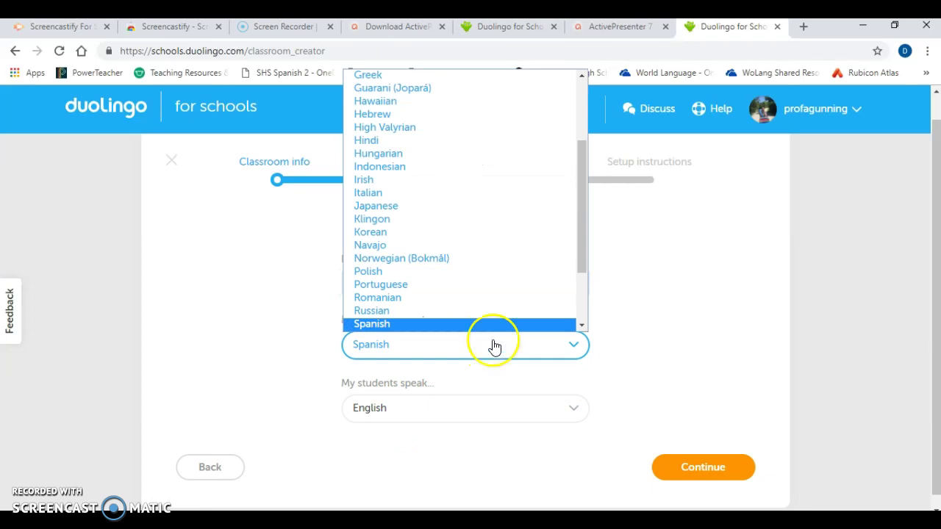
left_click_drag(583, 242, 580, 197)
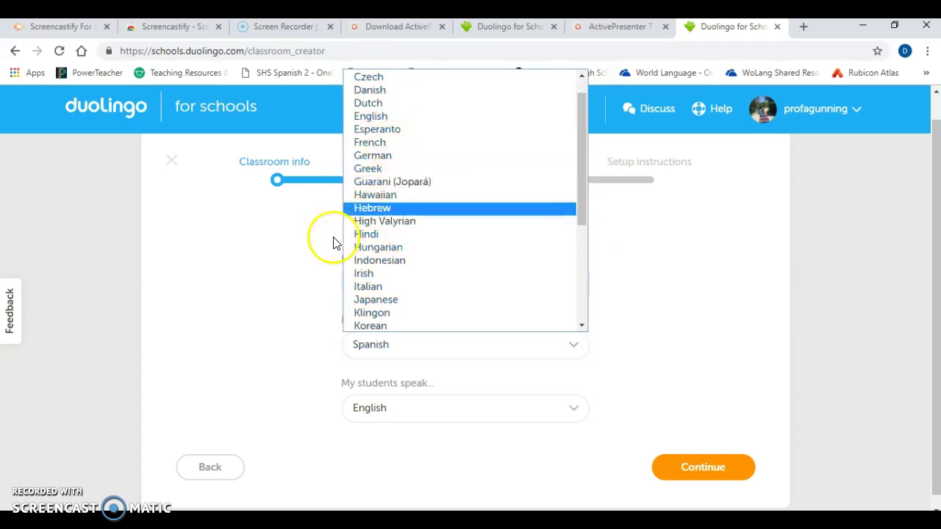
left_click(208, 336)
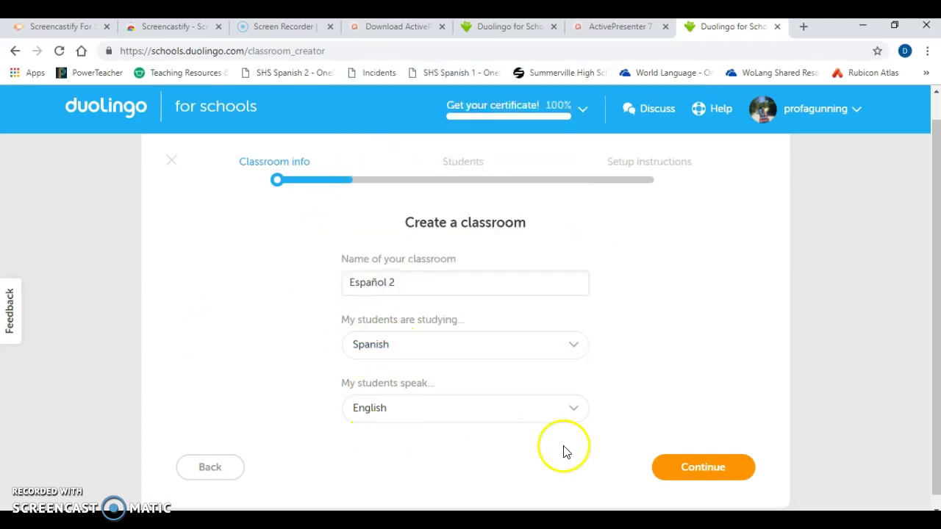
left_click(667, 468)
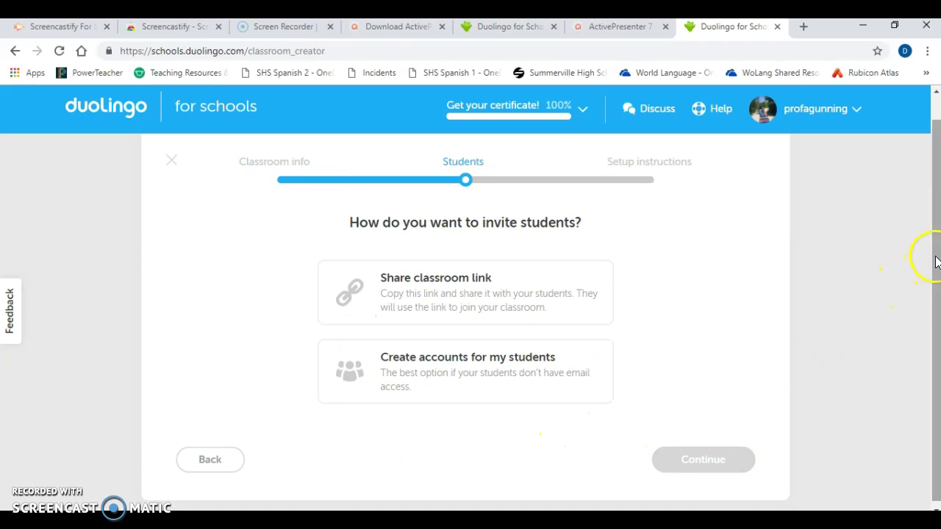
Choose creating student accounts, then add a sample student 's' and remove it
left_click_drag(934, 262, 931, 273)
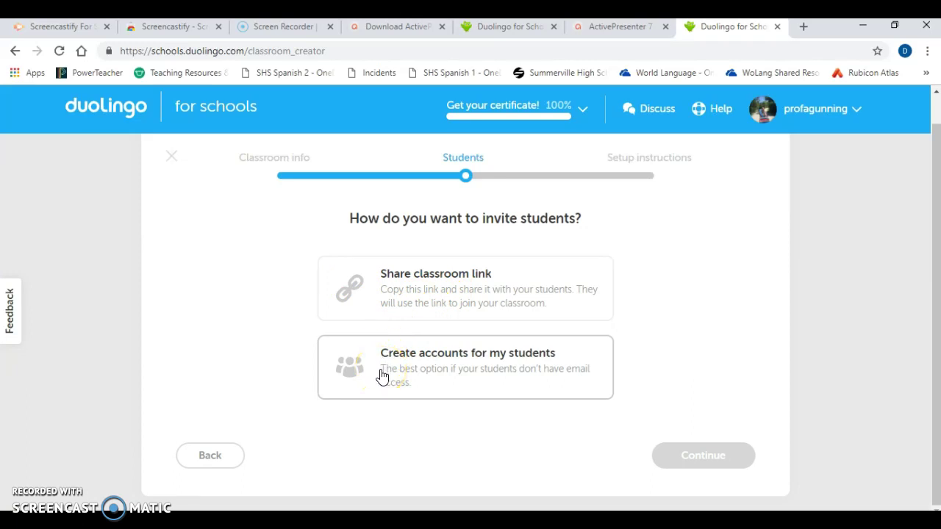
left_click(382, 375)
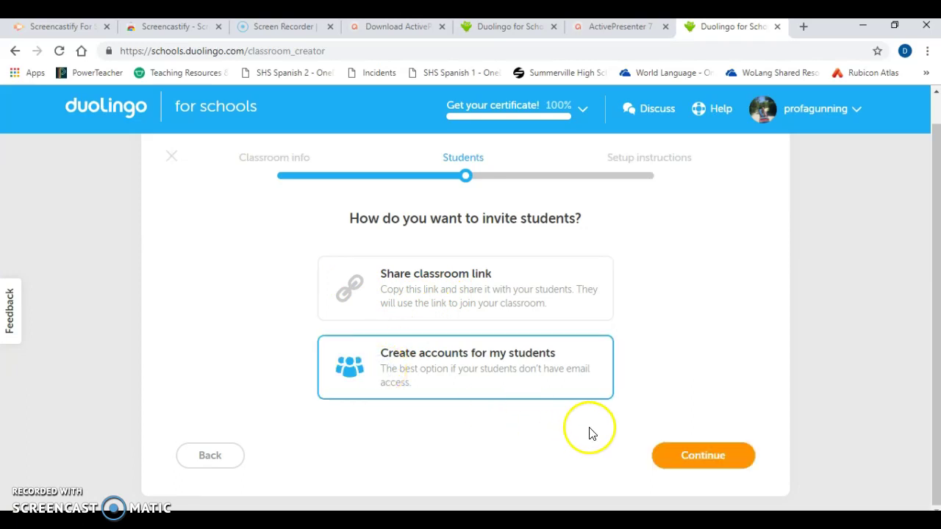
left_click(681, 460)
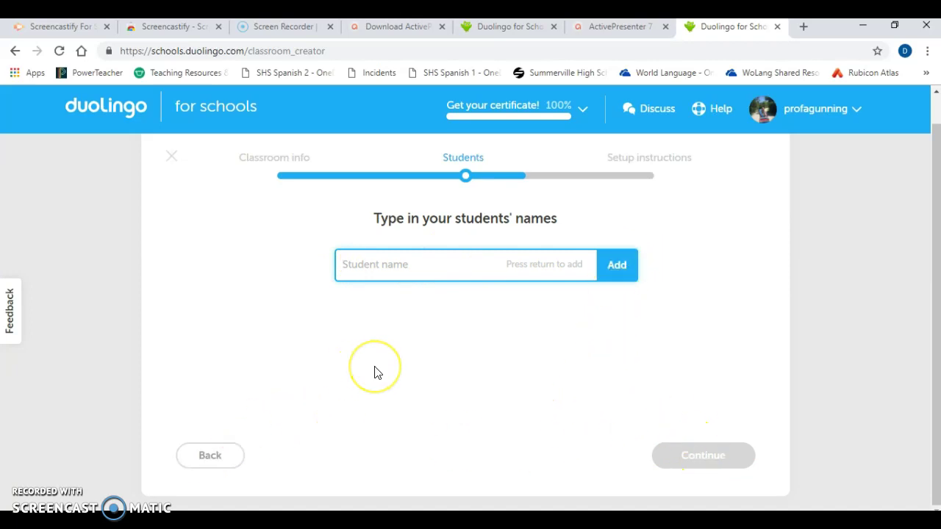
type("sample student")
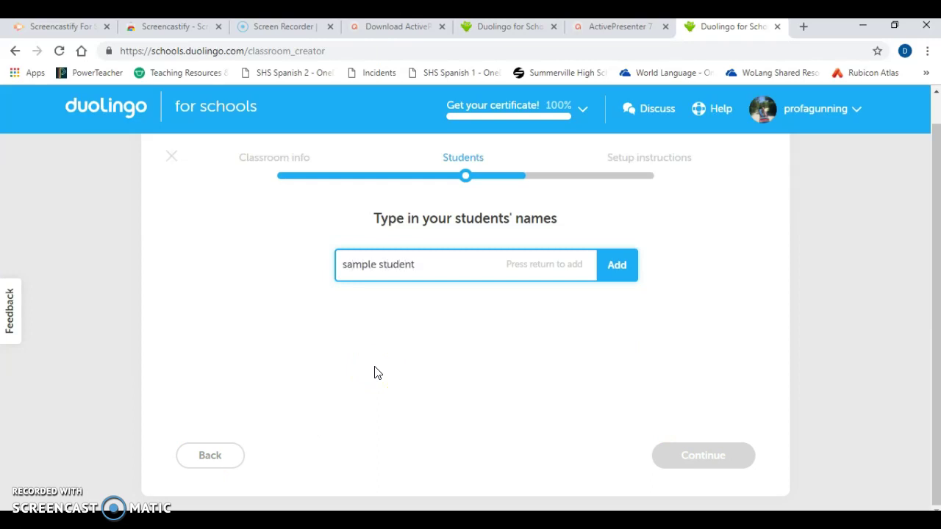
key("Return")
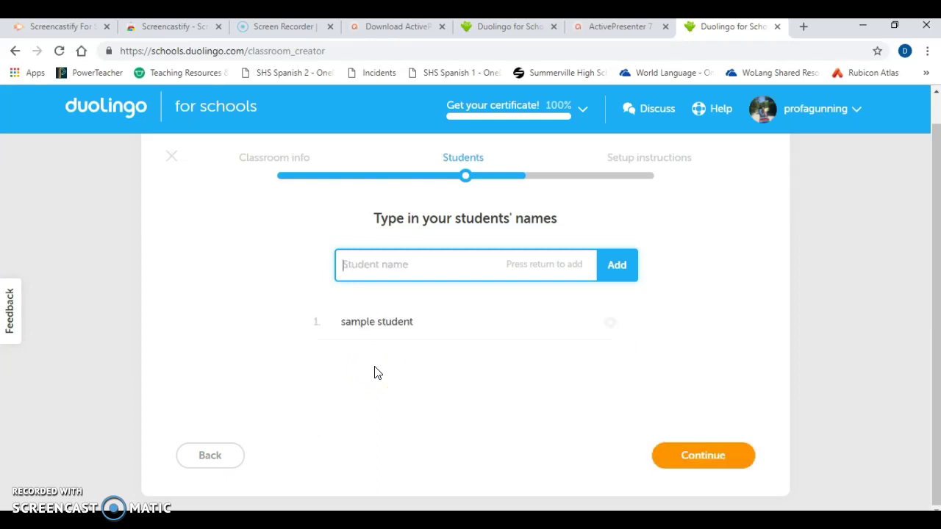
left_click(610, 326)
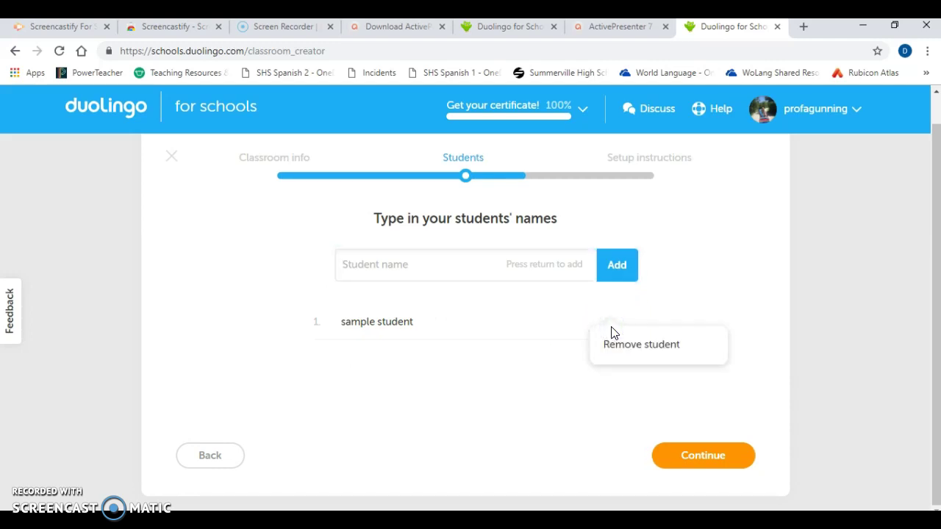
left_click(611, 326)
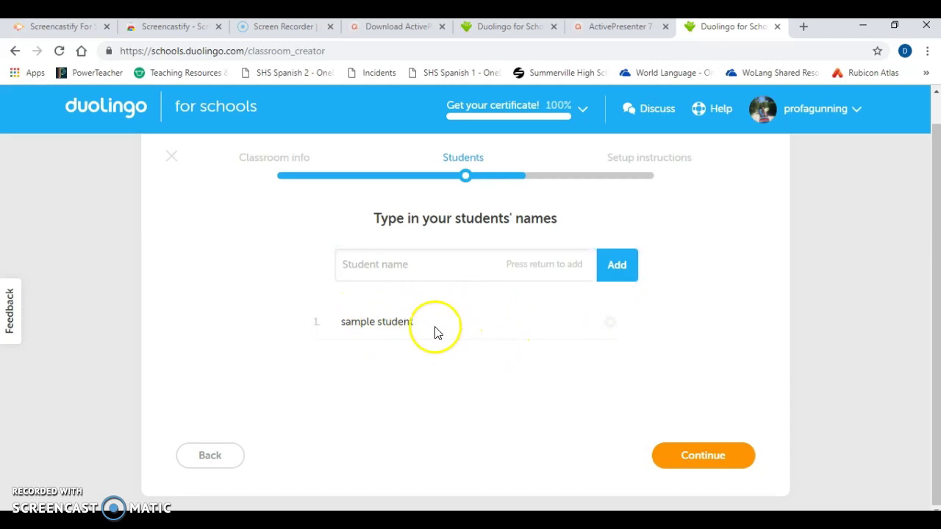
left_click(611, 323)
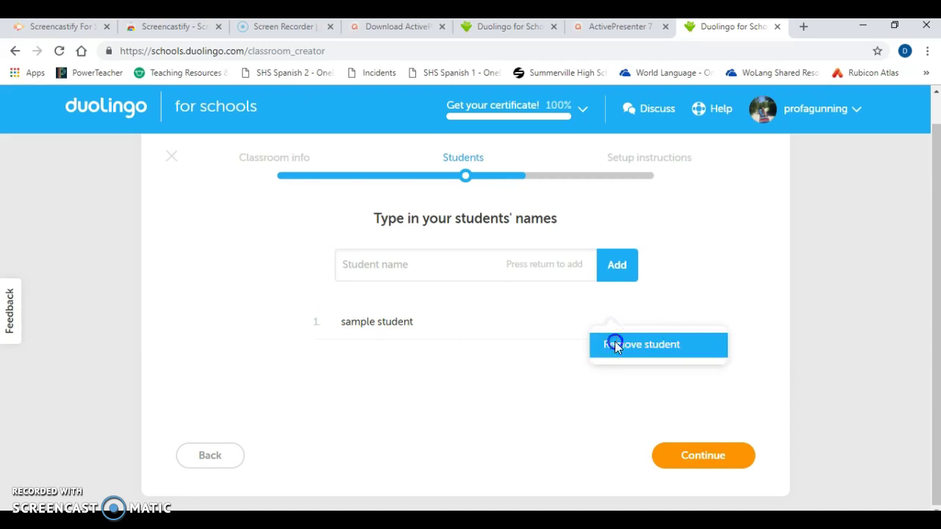
left_click(614, 343)
Go back and choose inviting students with a shareable classroom link
left_click(214, 457)
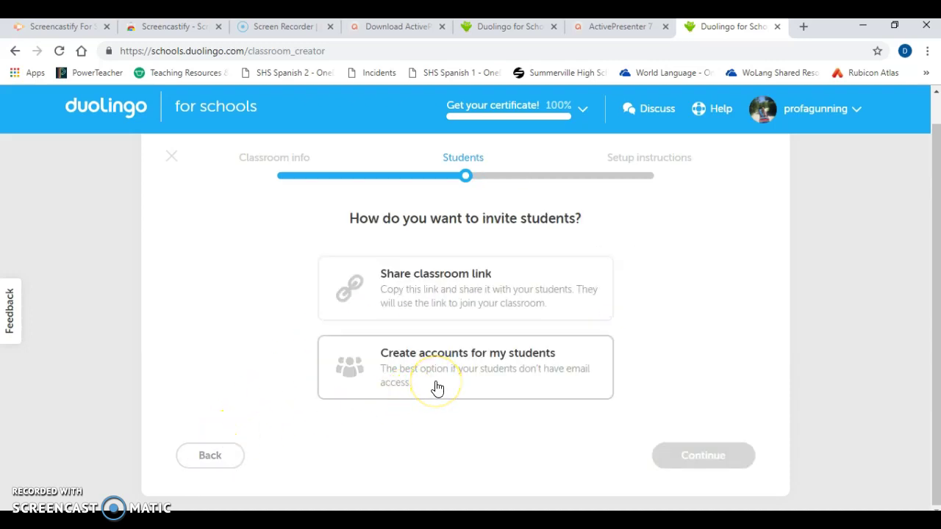
left_click(436, 386)
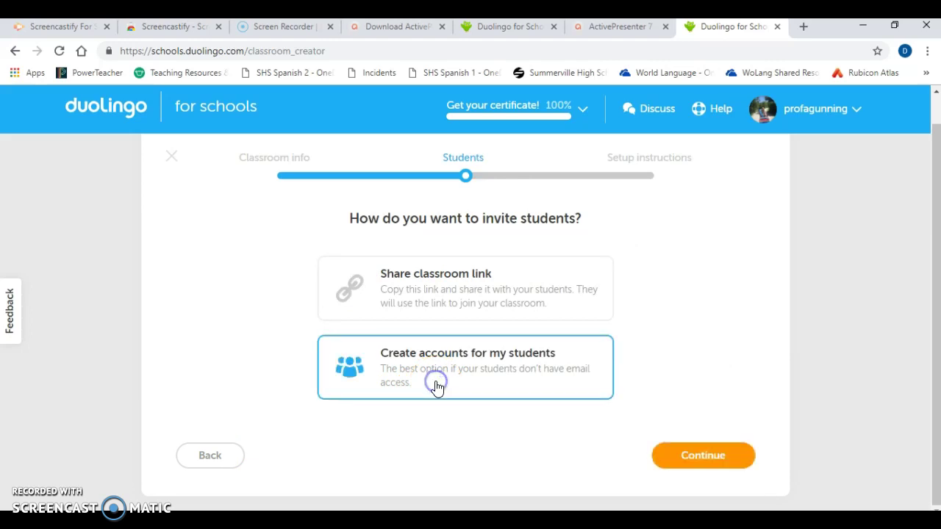
left_click(445, 300)
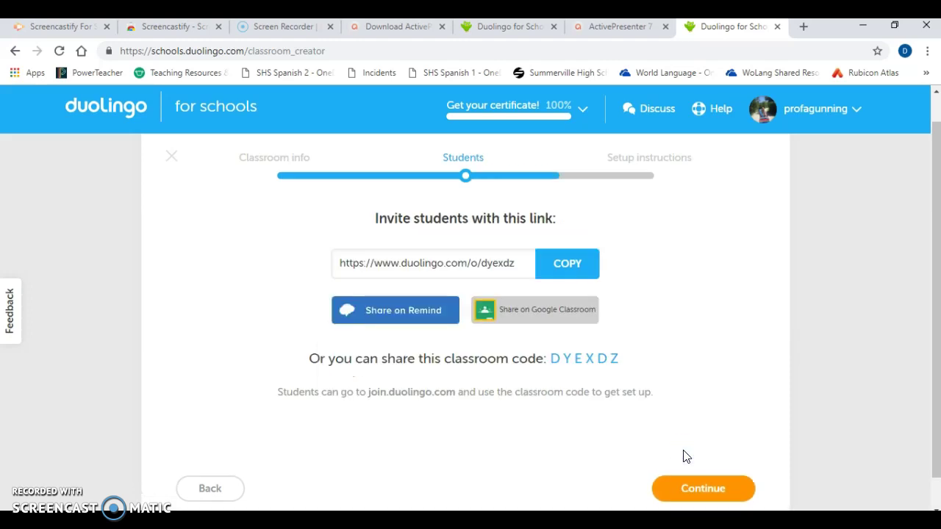
left_click(483, 265)
left_click_drag(620, 364, 553, 361)
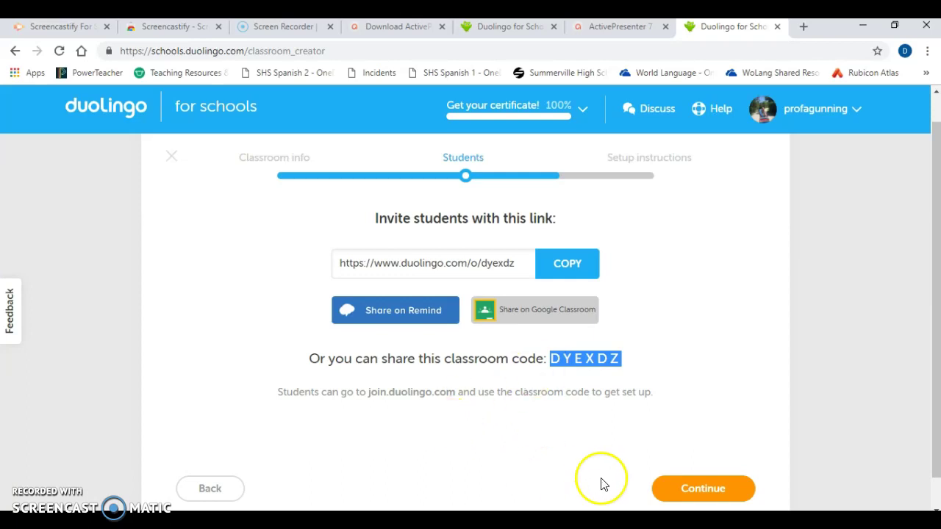
left_click(592, 435)
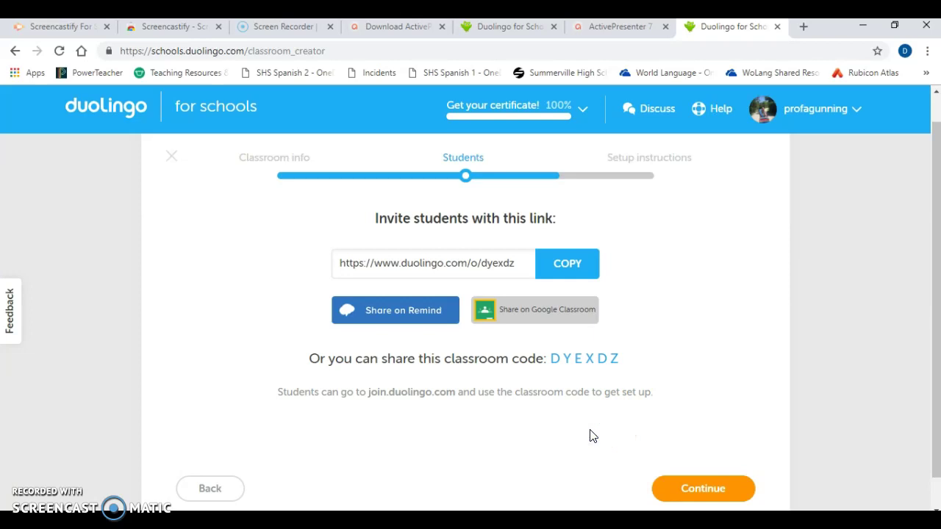
left_click(707, 498)
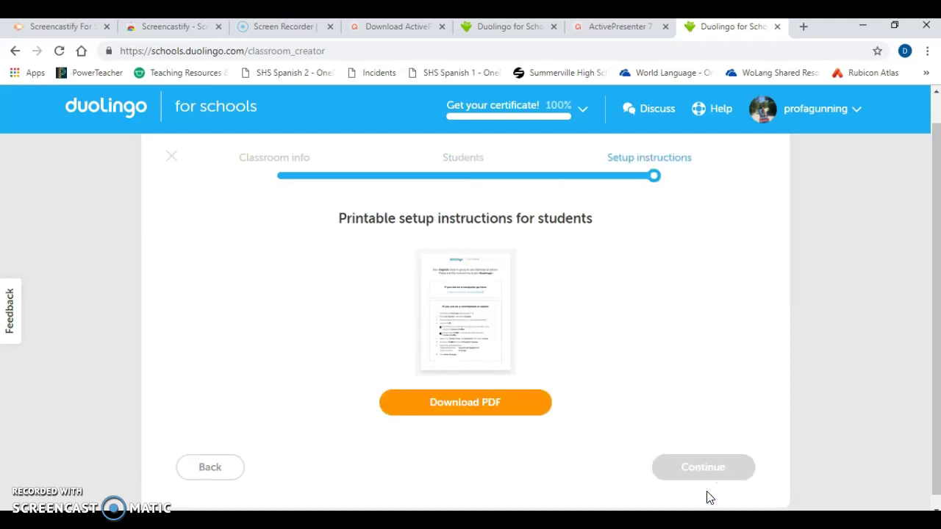
Download the setup instructions PDF and browse to the Documents > Spanish 2 2019 folder
left_click(459, 420)
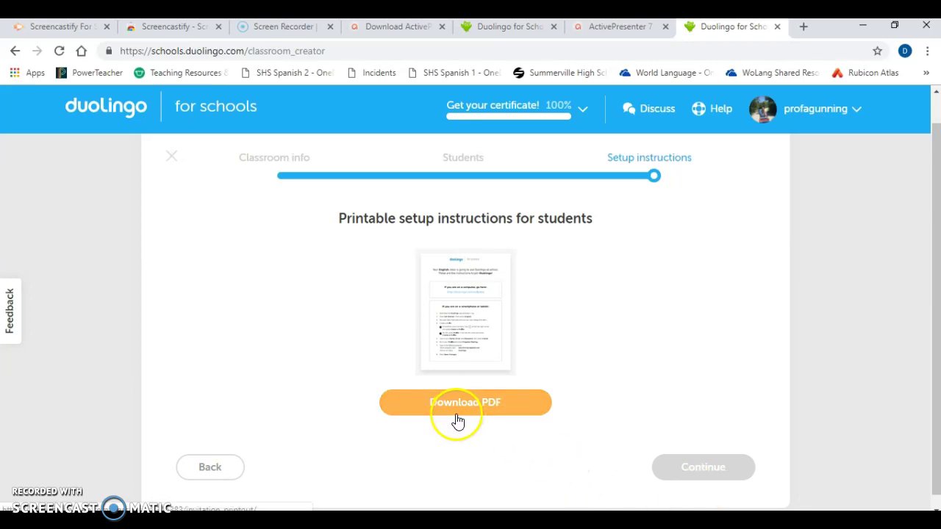
left_click(456, 404)
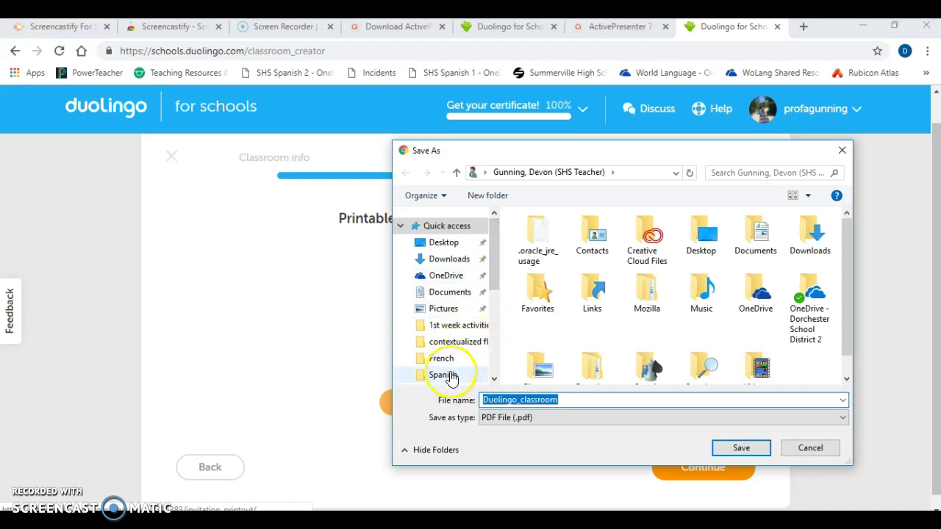
left_click(443, 375)
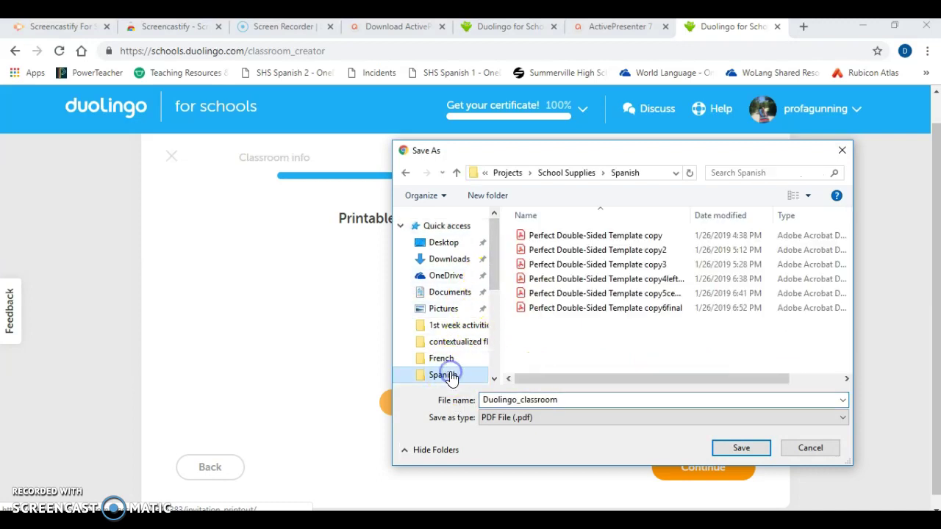
left_click(499, 173)
left_click(500, 173)
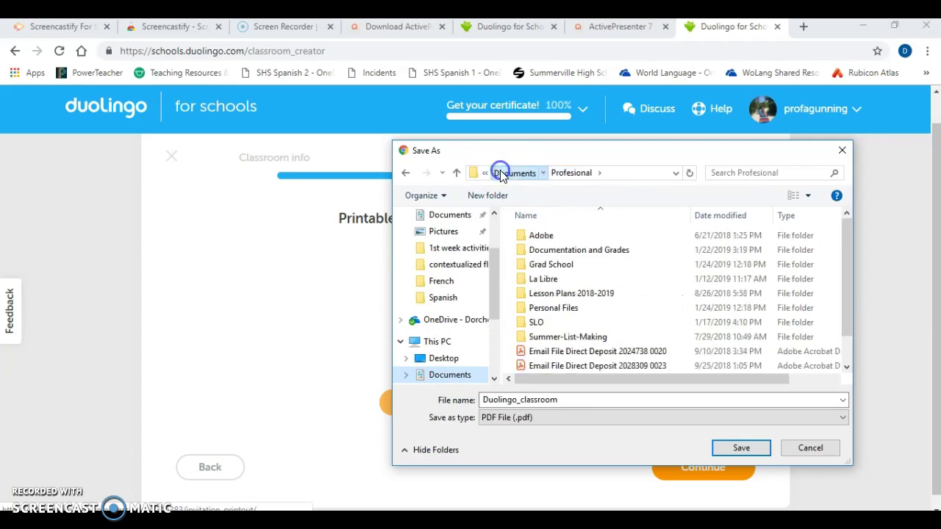
left_click(499, 174)
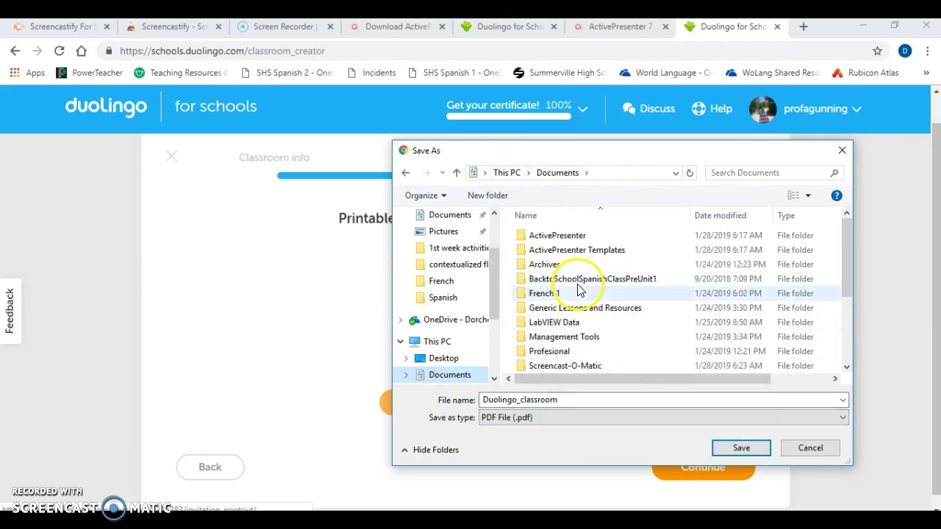
left_click(606, 281)
left_click_drag(849, 263, 847, 301)
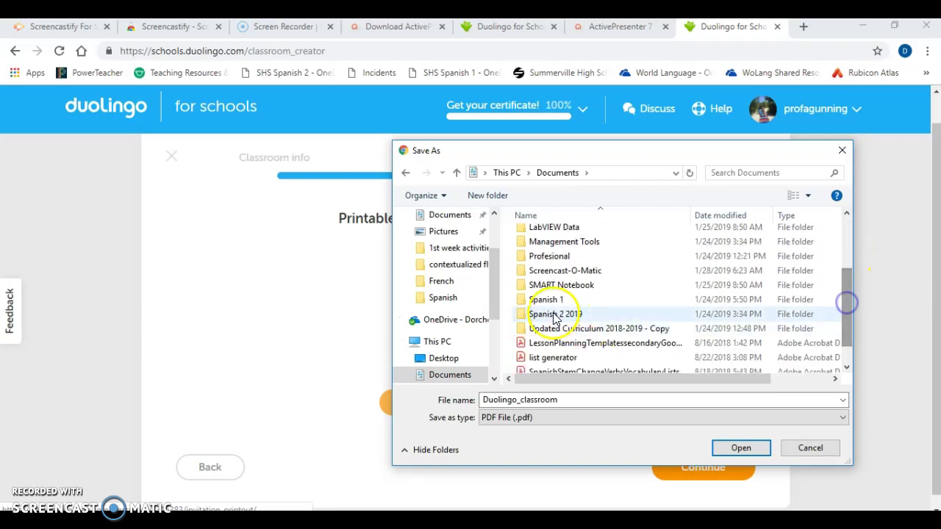
double_click(550, 314)
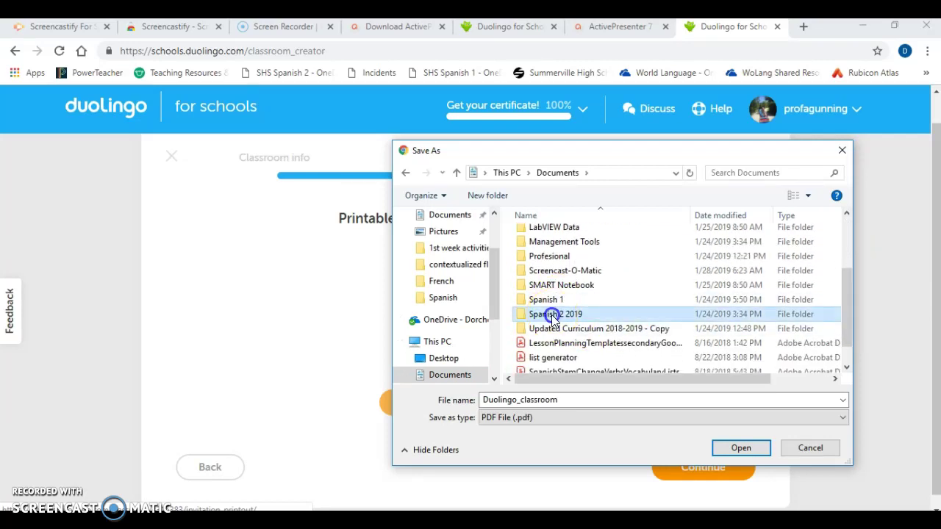
Save the PDF as Duolingo_classroom Period 1 in Spanish 2 2019
double_click(527, 399)
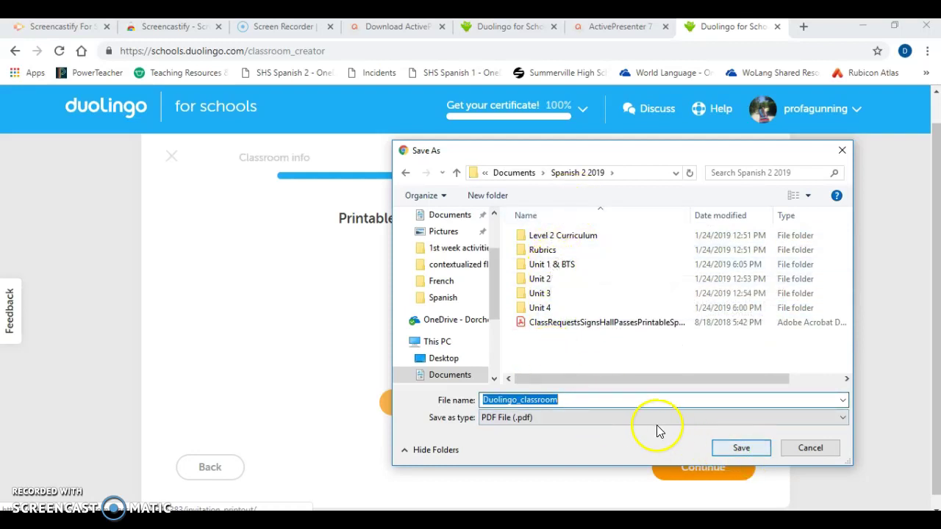
left_click(625, 397)
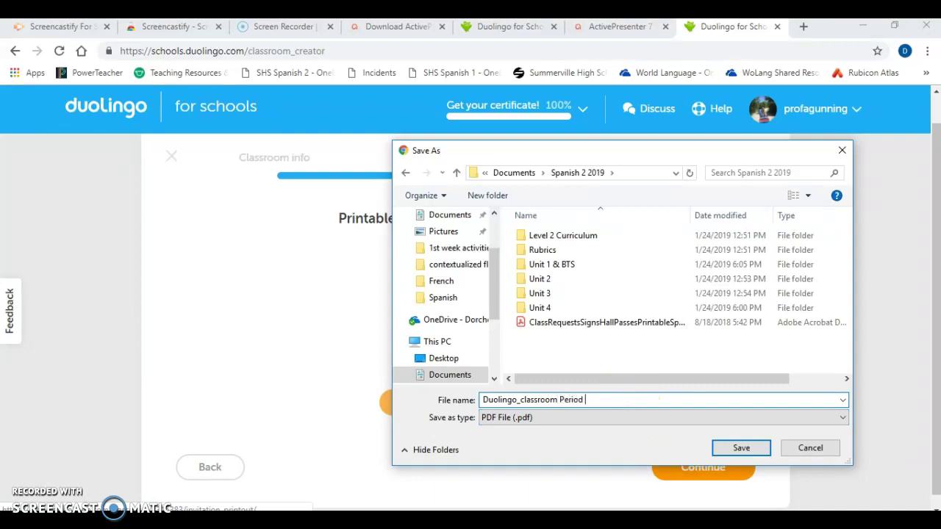
key("Return")
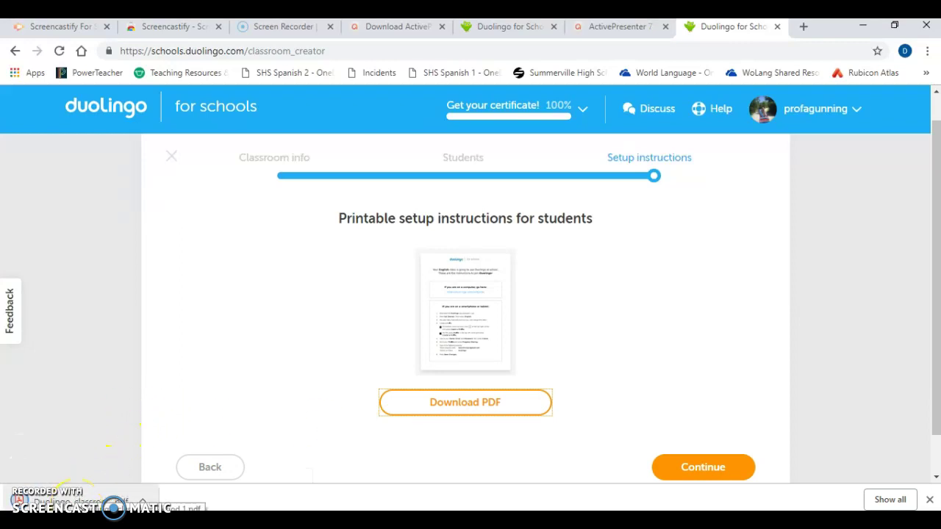
left_click(78, 502)
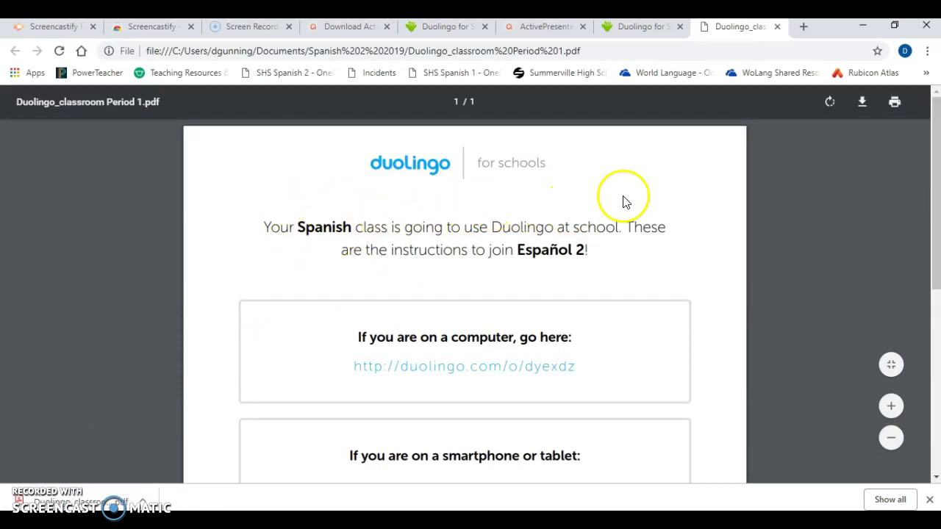
Scroll through the Español 2 joining instructions PDF and back to the top
left_click(937, 153)
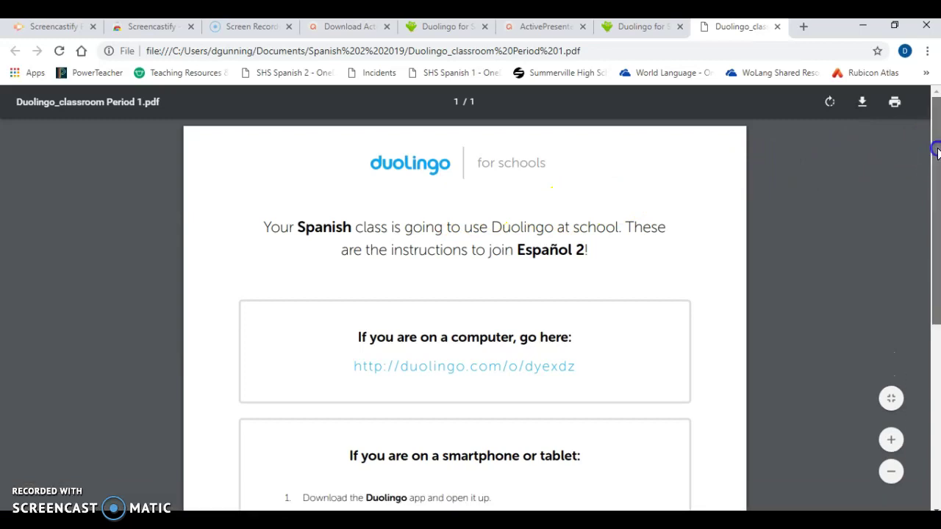
left_click_drag(937, 152, 910, 262)
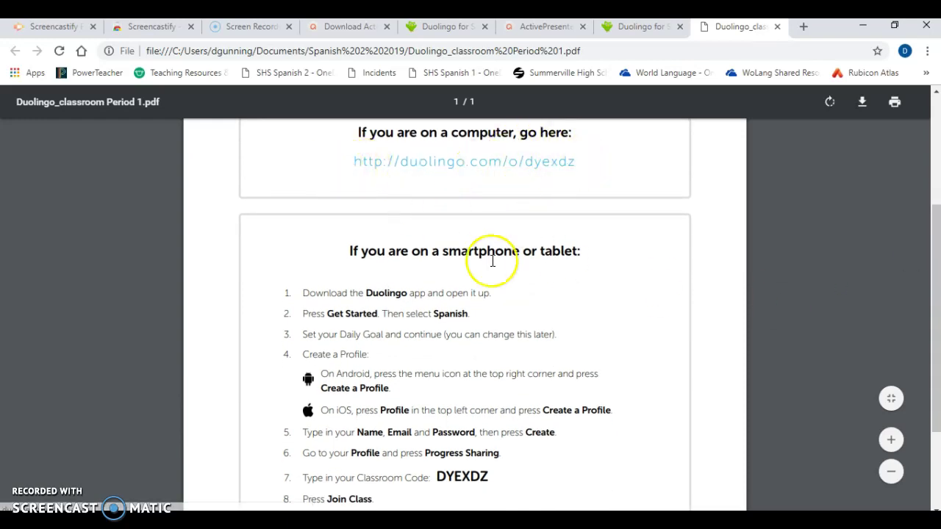
left_click(933, 239)
left_click_drag(934, 239, 932, 278)
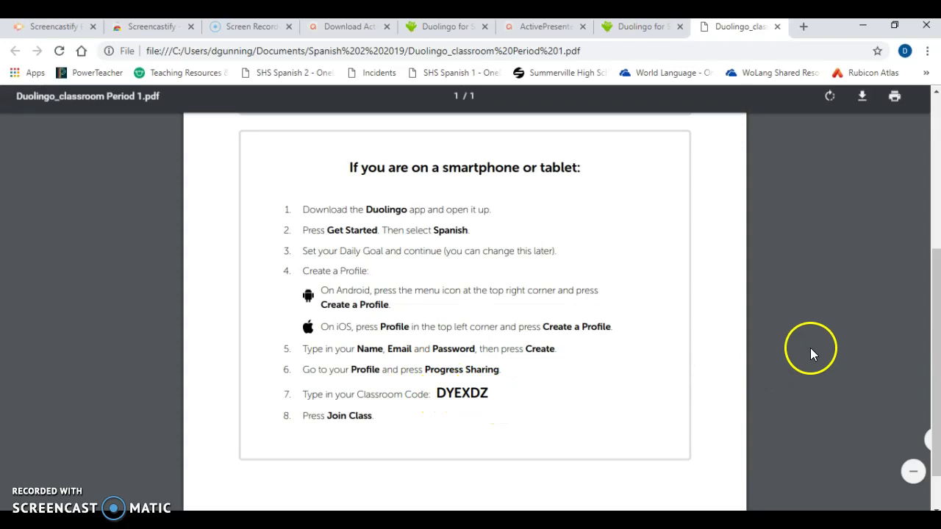
left_click(935, 324)
left_click_drag(935, 324, 937, 178)
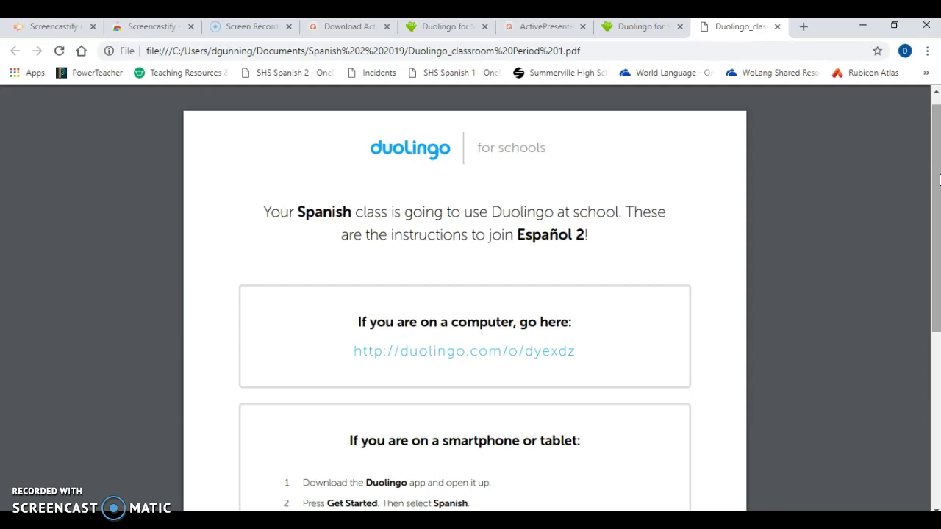
left_click_drag(934, 184, 934, 346)
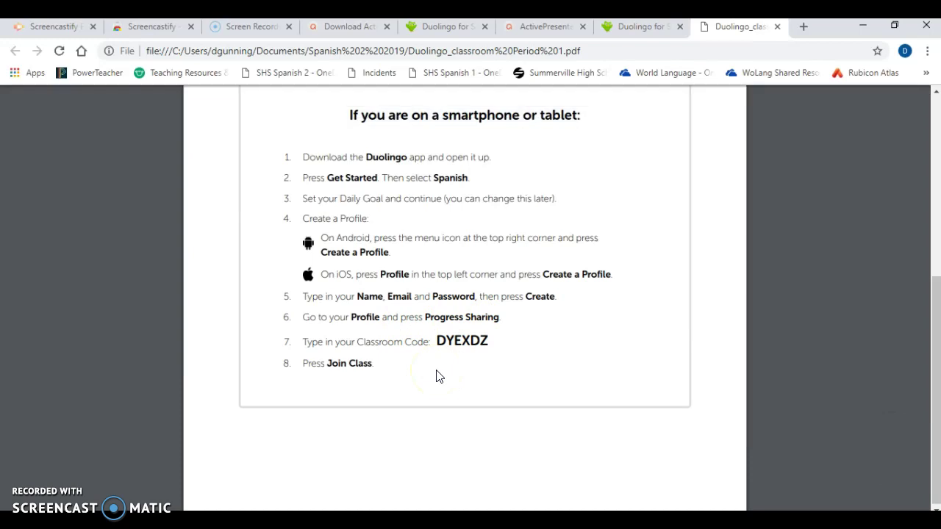
left_click_drag(924, 327, 926, 177)
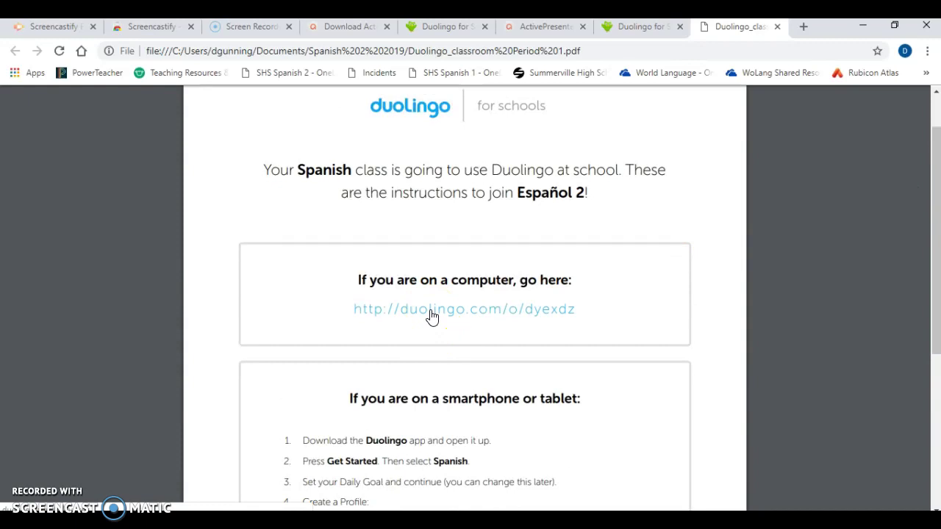
Follow the PDF's duolingo.com join link and confirm joining the Español 2 classroom
left_click(458, 315)
left_click(458, 317)
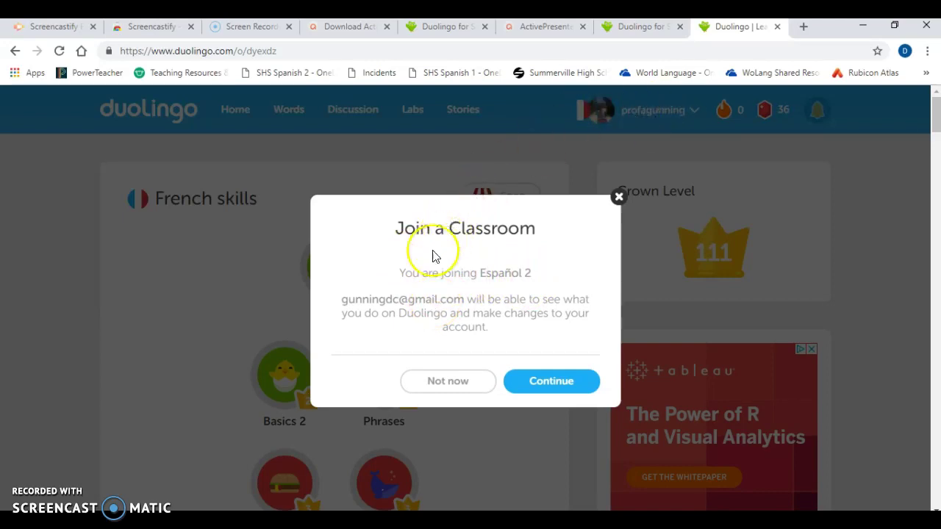
left_click(544, 385)
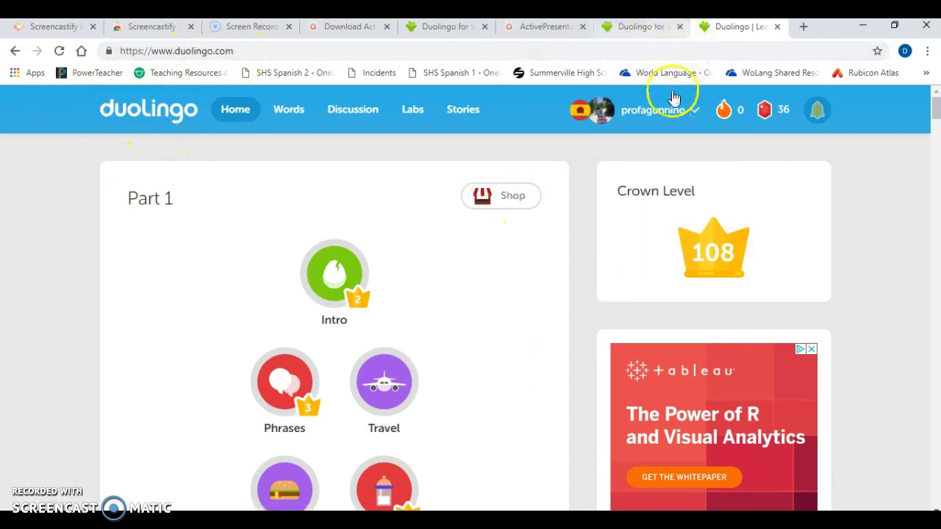
Log the teacher account out of Duolingo
mouse_move(669, 113)
left_click(656, 252)
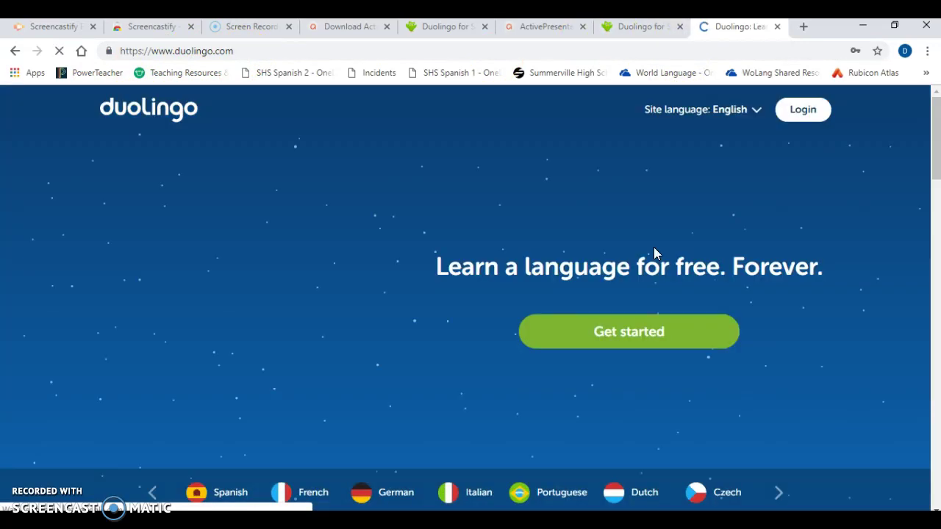
left_click(713, 340)
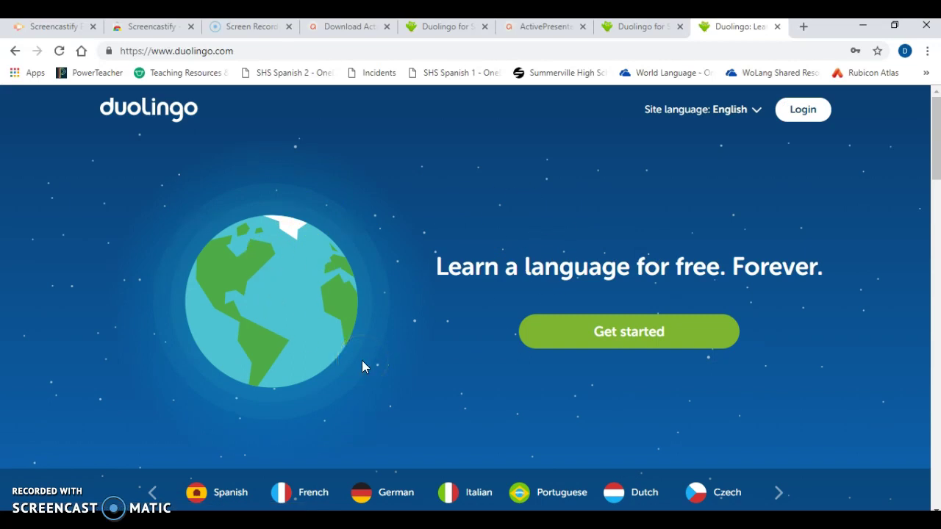
Start a new learner sign-up and choose French as the language to learn
mouse_move(741, 112)
left_click(581, 339)
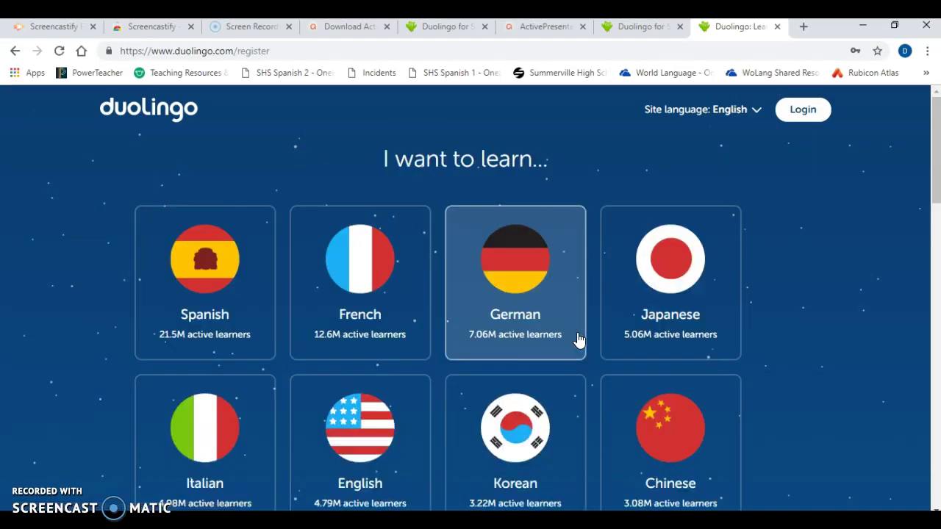
left_click(356, 325)
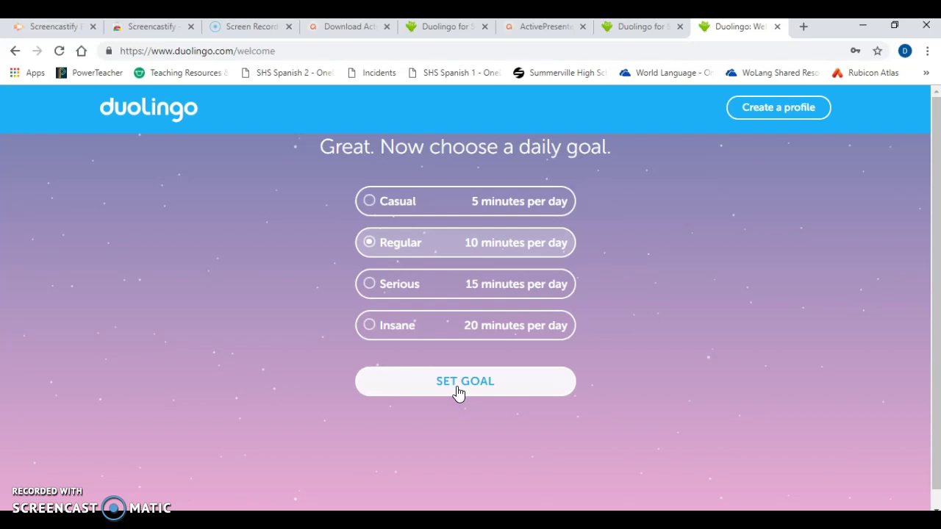
Fill in the profile form with age 2, the saved name and suggested e-mail, and submit
left_click(768, 105)
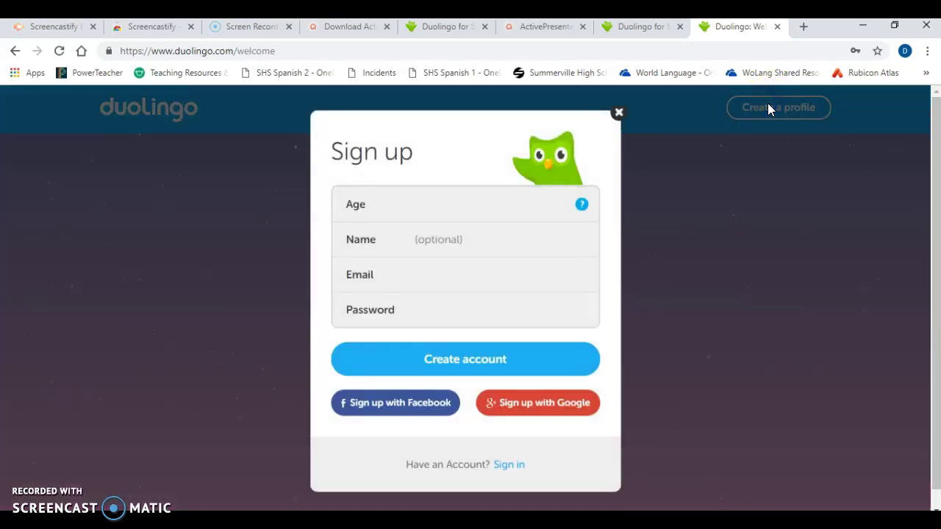
left_click(456, 201)
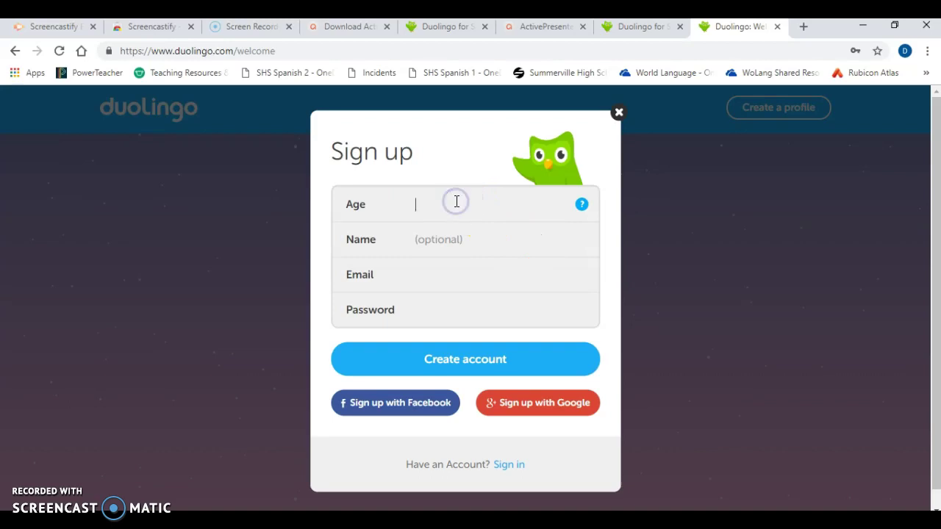
mouse_move(584, 211)
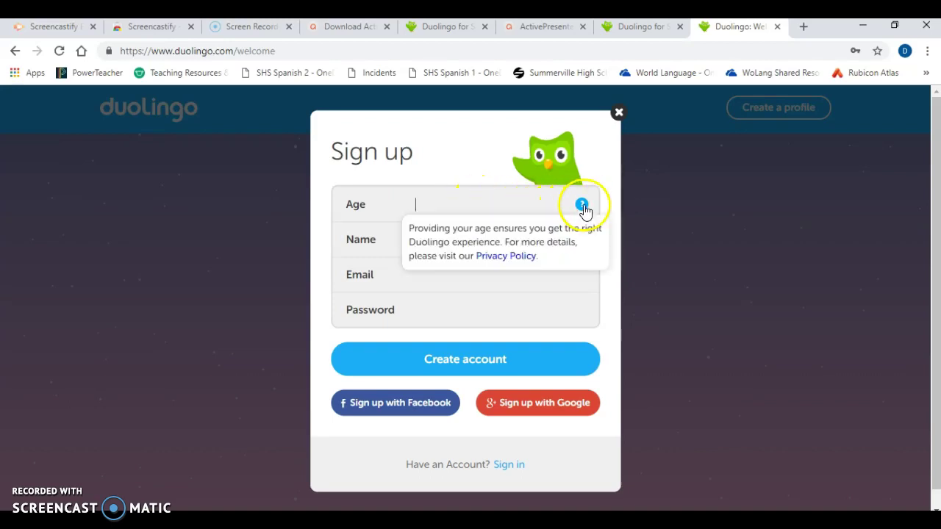
left_click(439, 238)
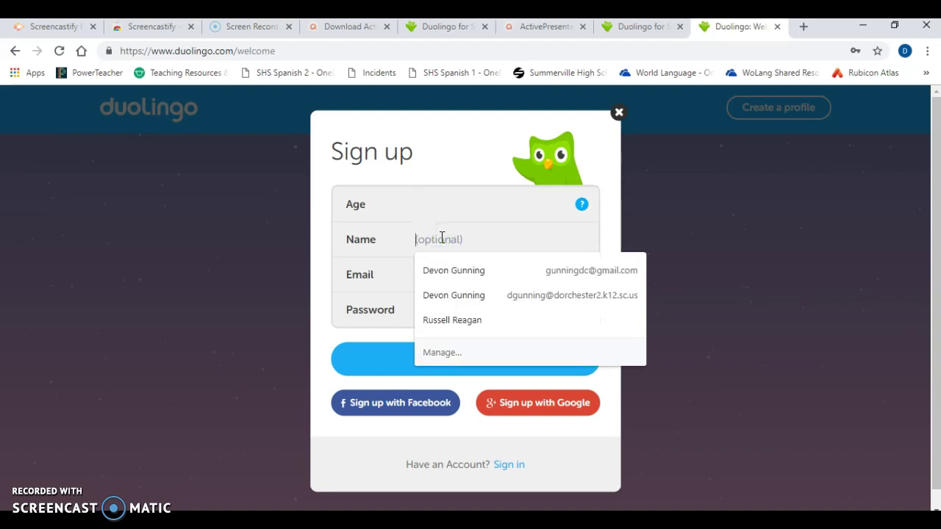
left_click(431, 319)
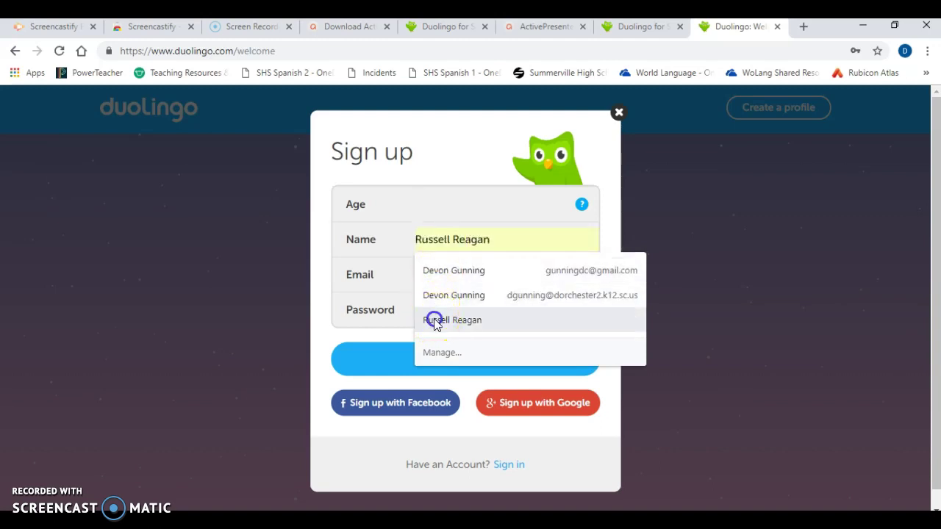
left_click(428, 274)
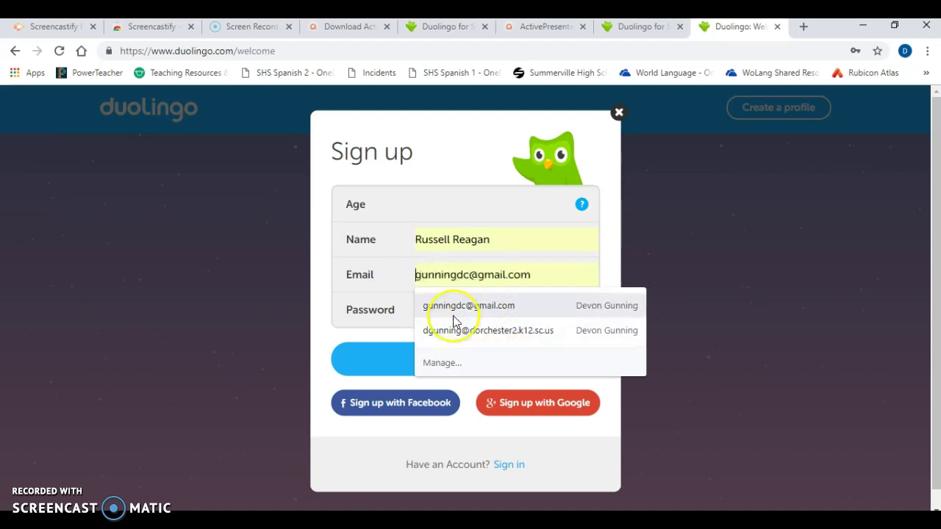
left_click(441, 309)
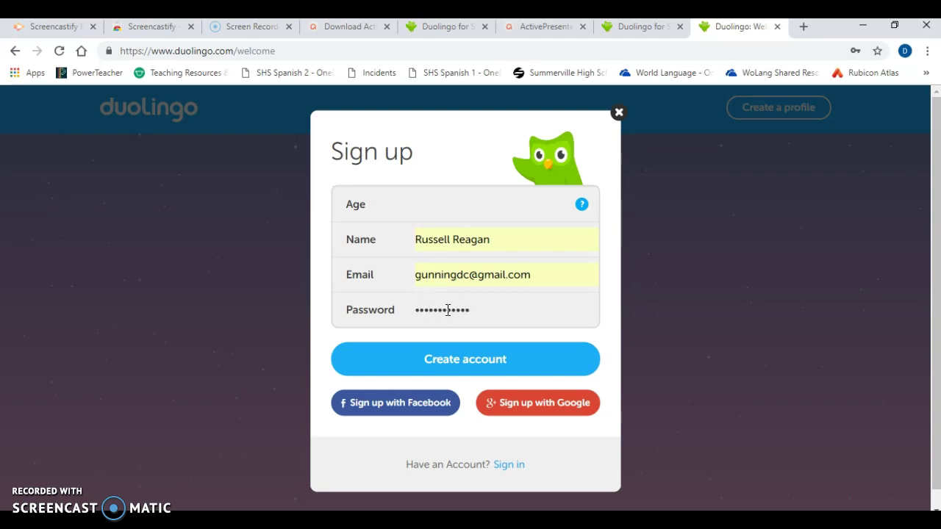
left_click(441, 364)
left_click(470, 197)
type("26")
left_click(423, 374)
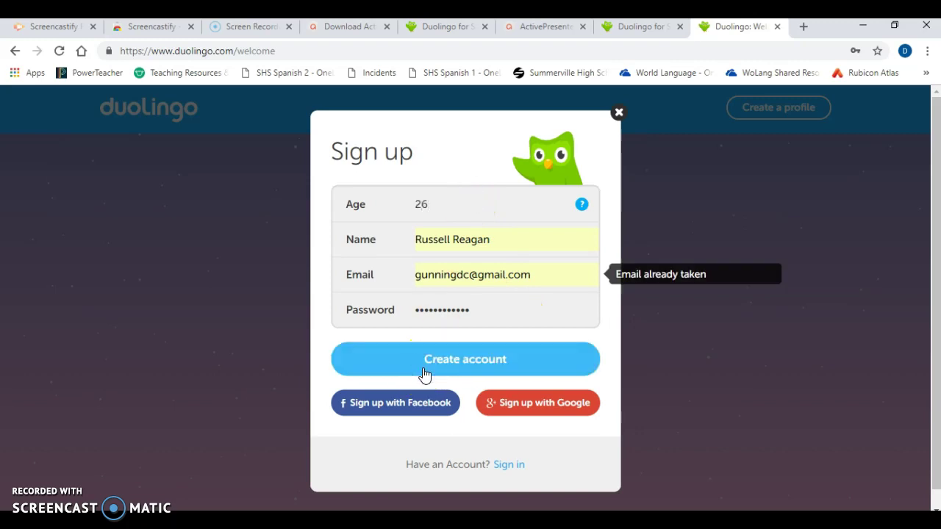
Edit the rejected e-mail address and resubmit the sign-up form twice
left_click(548, 279)
left_click_drag(548, 279, 401, 279)
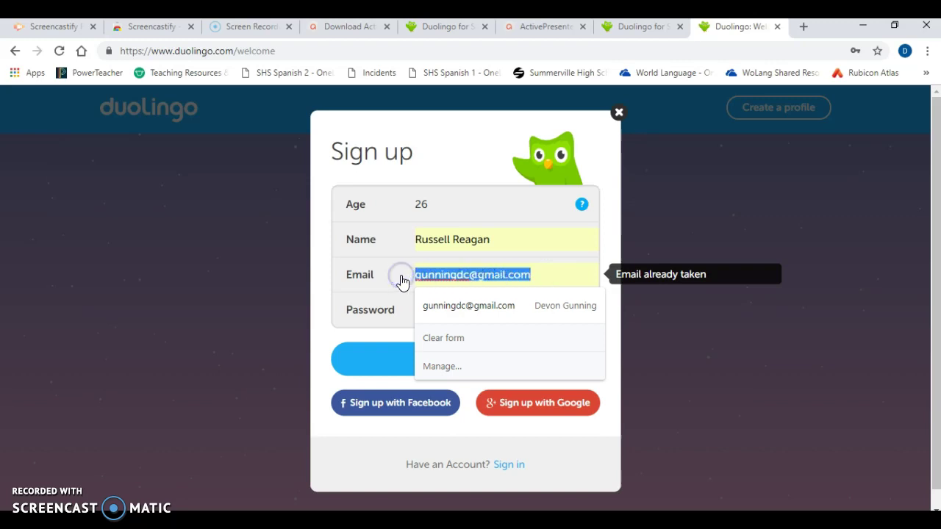
left_click(543, 273)
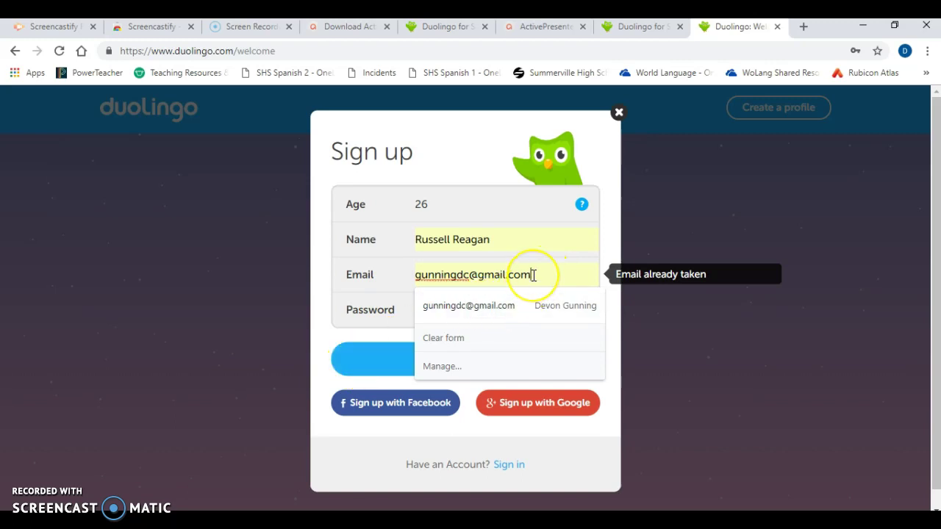
key("BackSpace")
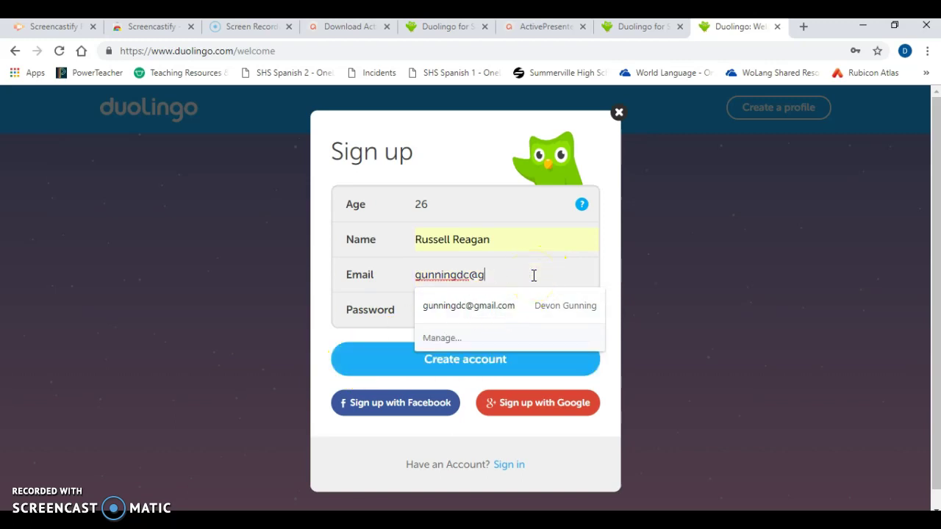
type(".cofc.edu")
left_click(432, 360)
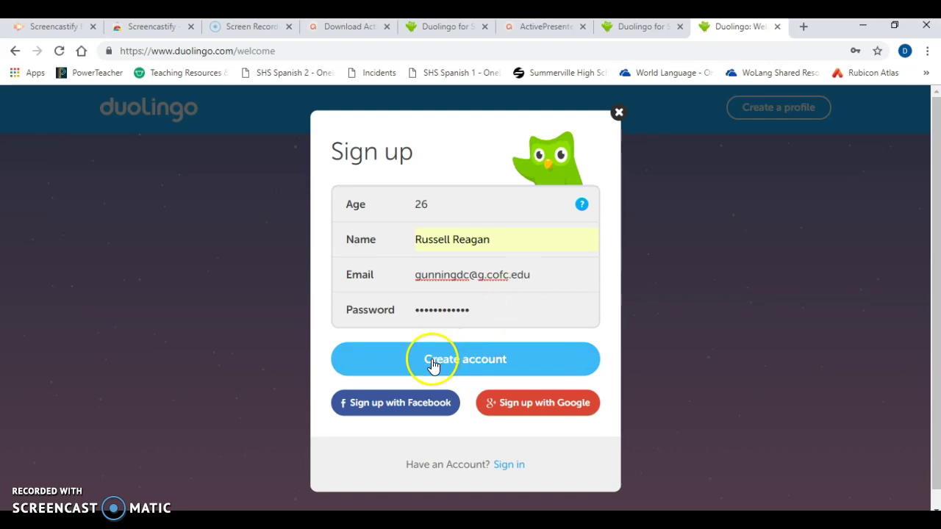
left_click(552, 274)
left_click_drag(552, 274, 414, 278)
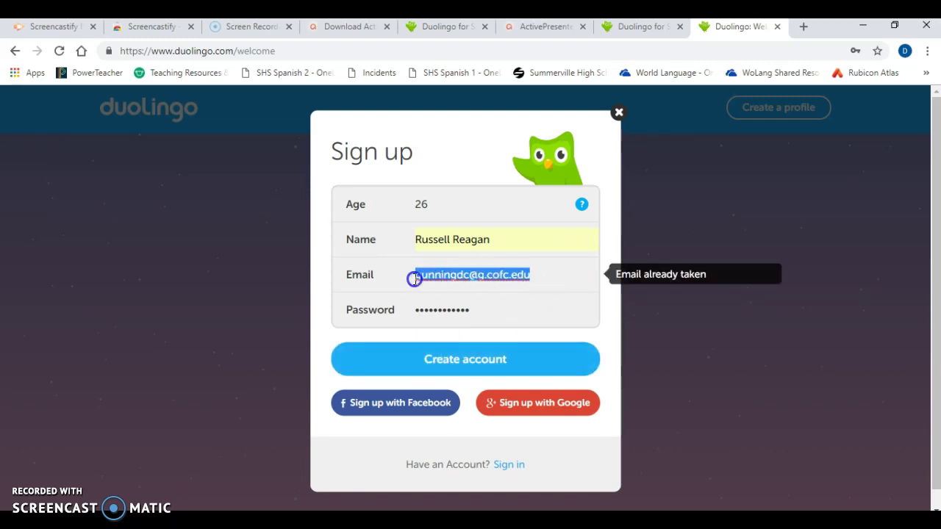
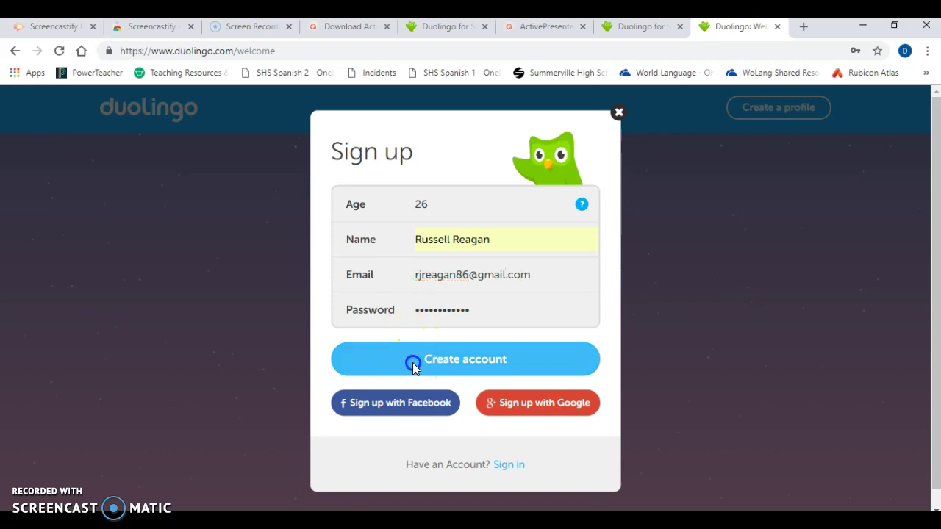
left_click(412, 362)
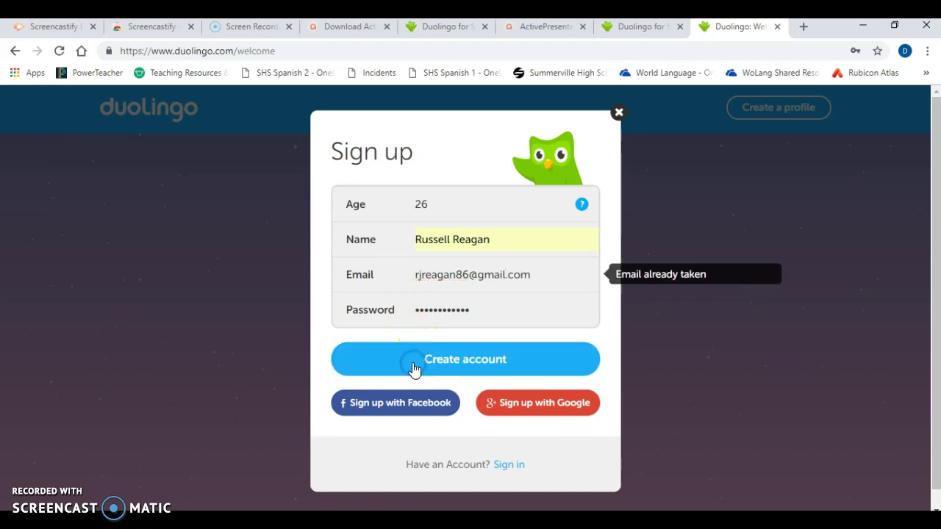
Use the saved school e-mail, retry sign-up, then sign in to the existing account instead
left_click_drag(539, 279, 373, 262)
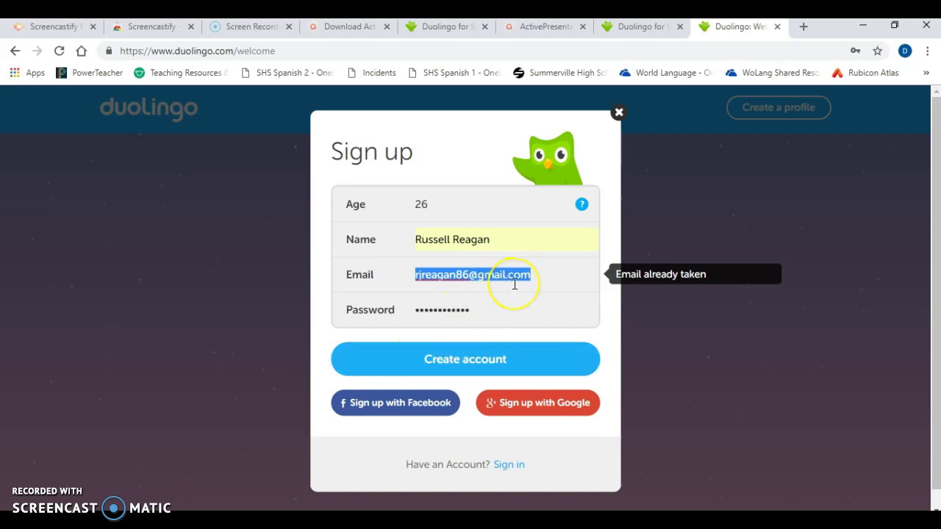
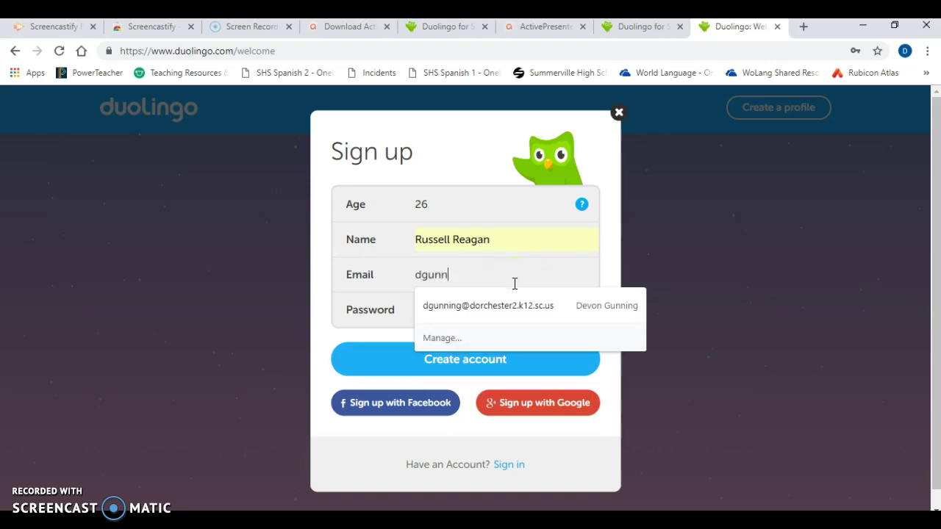
left_click(504, 308)
left_click(465, 360)
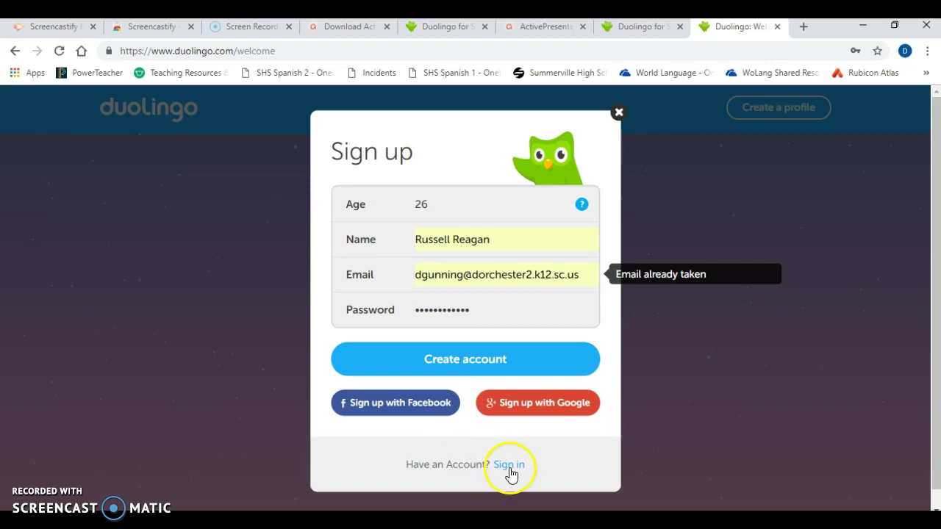
left_click(508, 464)
left_click(435, 358)
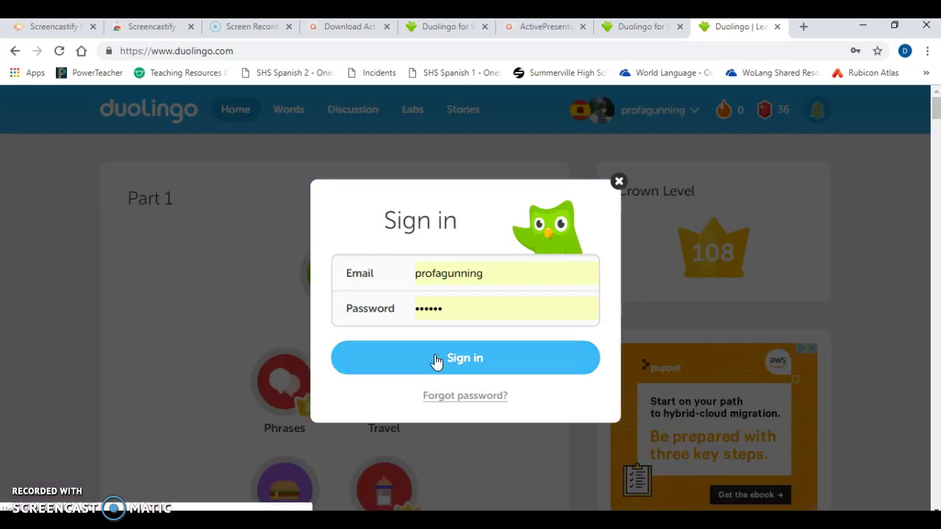
Resubmit the sign-in and dismiss the Sign in dialog to reach the home page
left_click(431, 364)
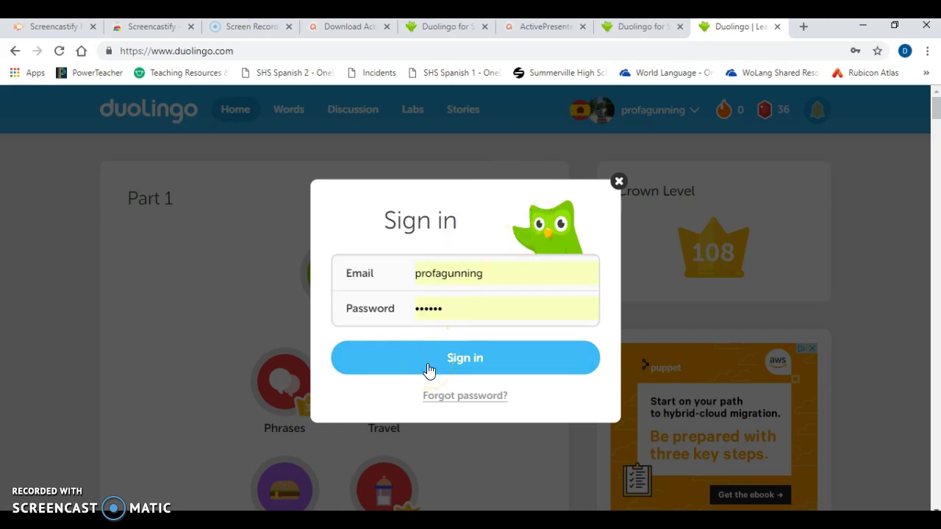
left_click(226, 290)
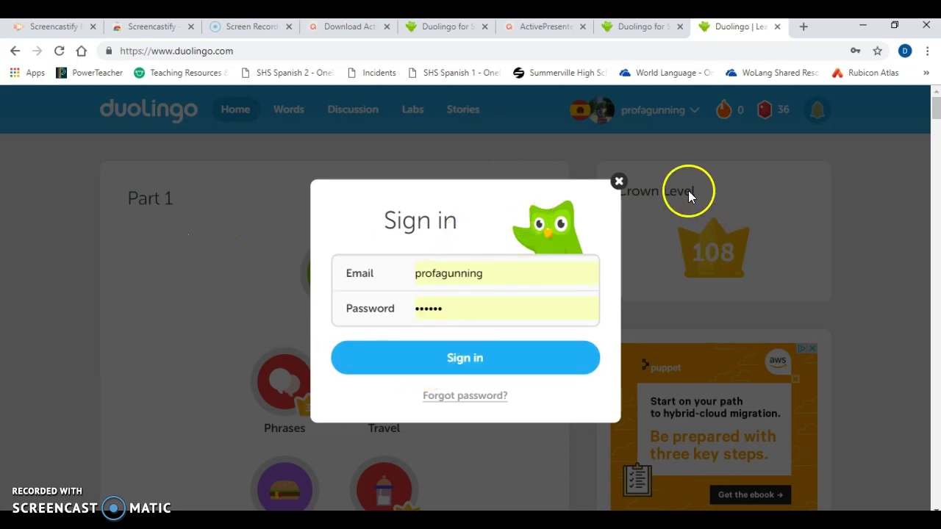
left_click(619, 182)
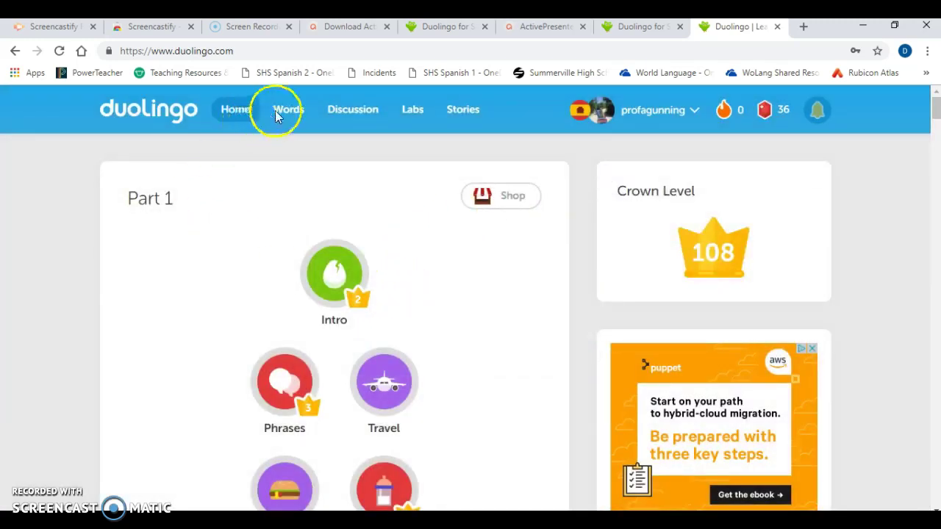
Add the Russian course from the language flag menu and start it
mouse_move(661, 109)
mouse_move(577, 110)
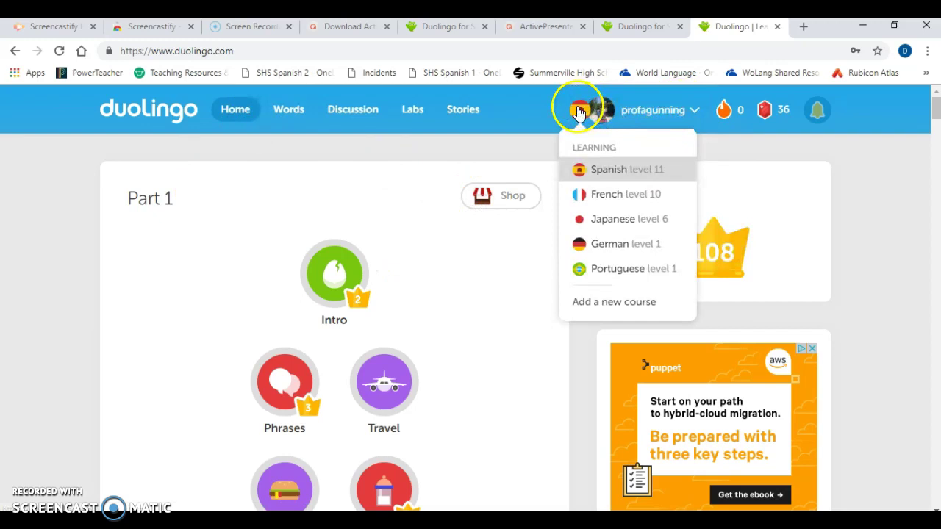
left_click(607, 304)
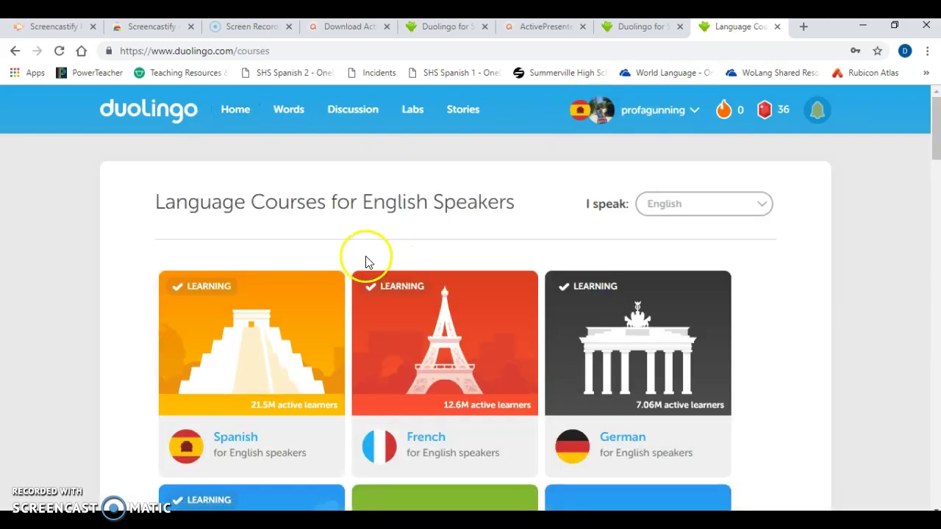
left_click_drag(938, 149, 936, 232)
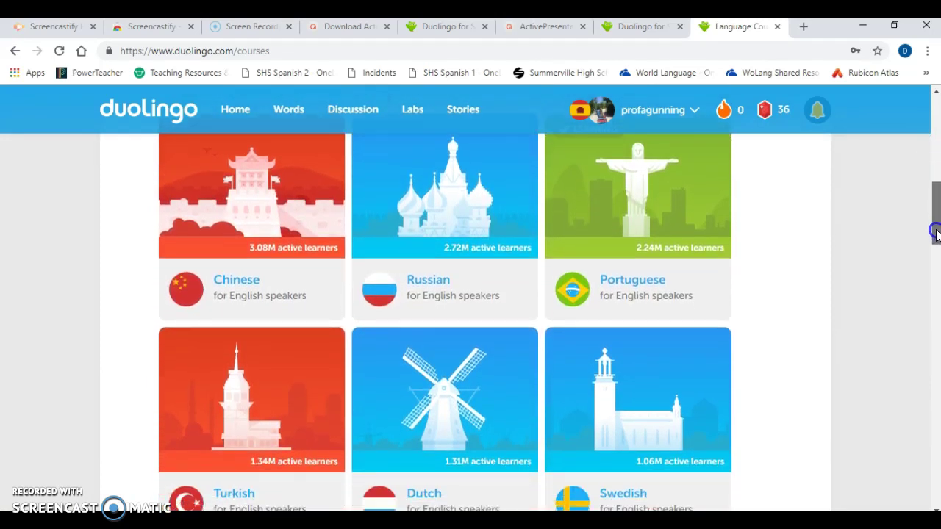
left_click(472, 288)
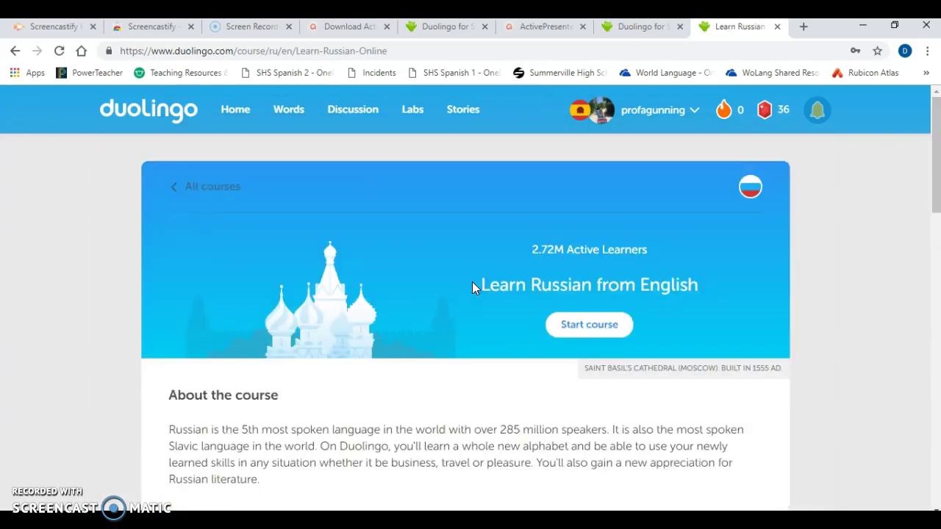
left_click(596, 325)
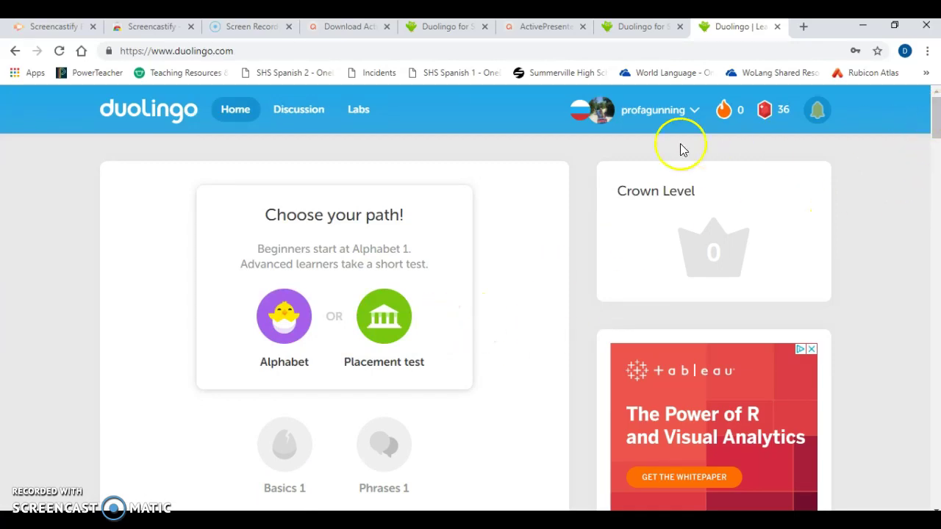
mouse_move(595, 110)
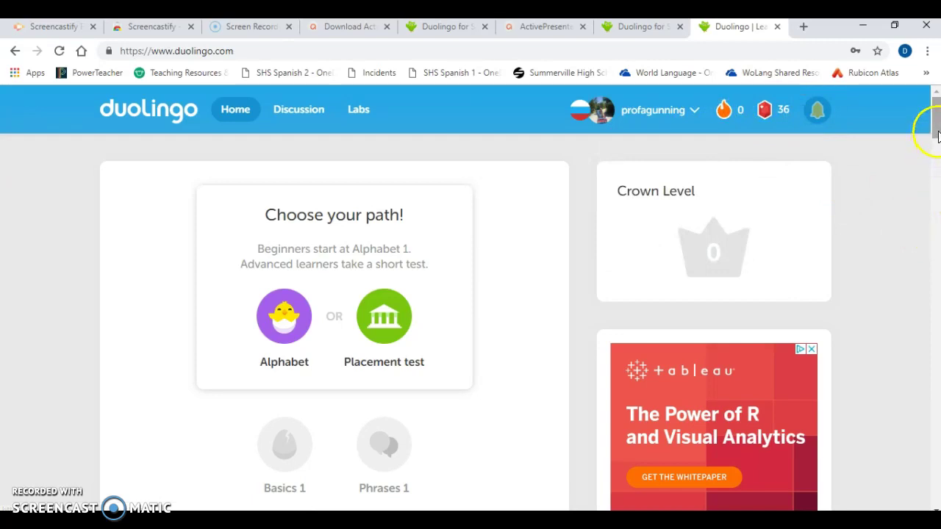
left_click_drag(936, 136, 933, 141)
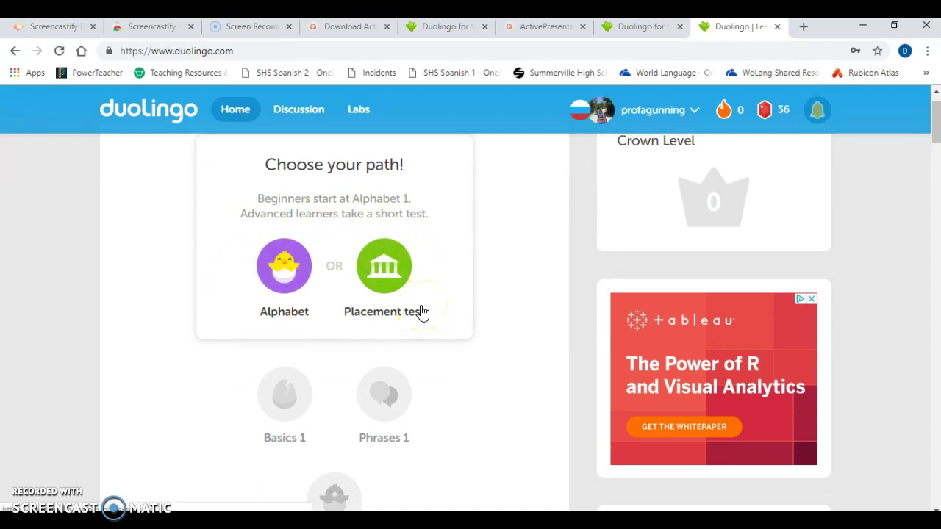
left_click(381, 267)
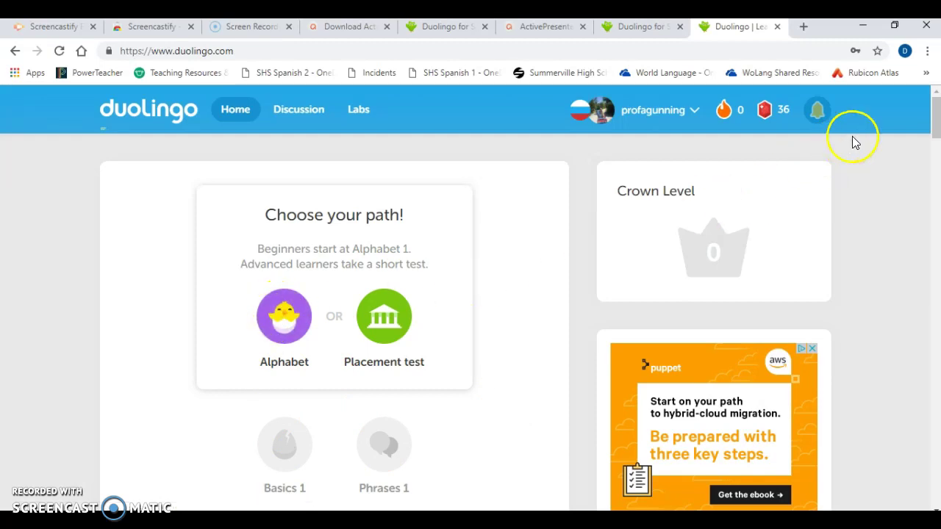
left_click_drag(934, 128, 932, 156)
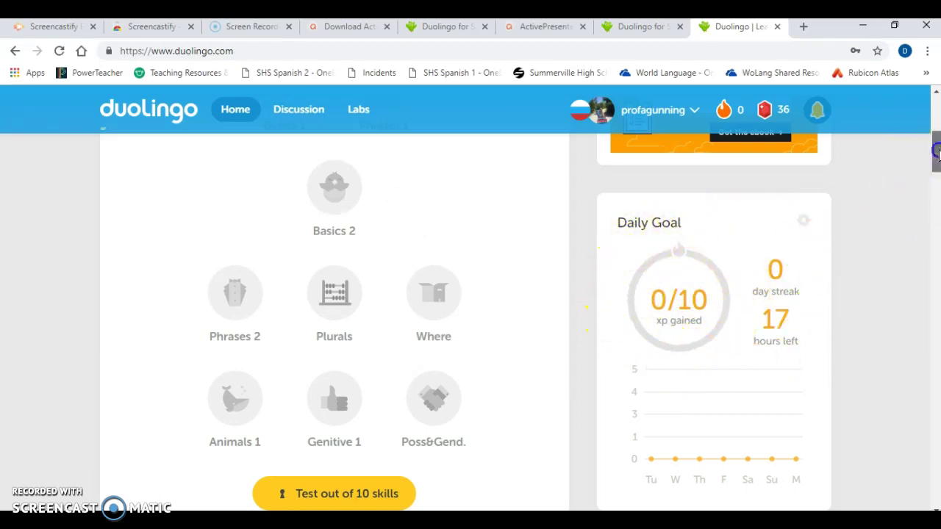
scroll(934, 157, "down", 2)
scroll(934, 164, "up", 2)
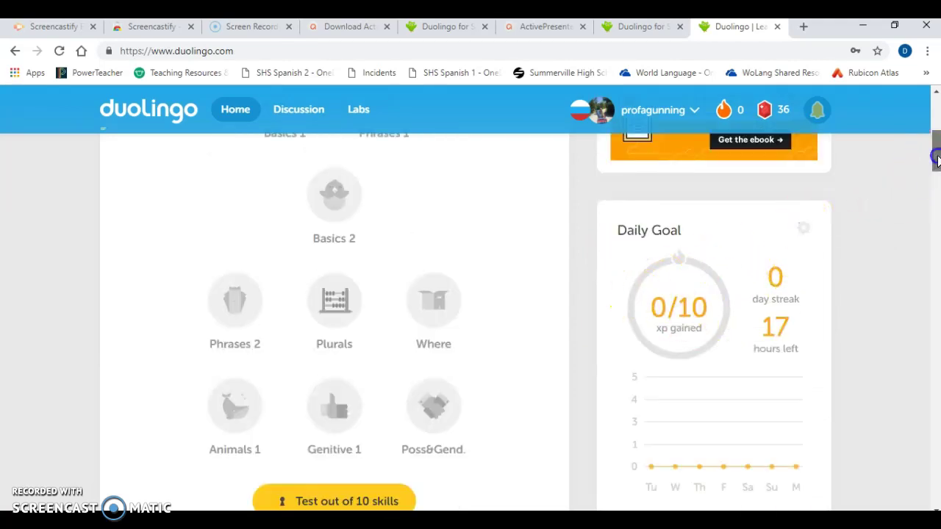
left_click_drag(936, 158, 935, 122)
mouse_move(597, 107)
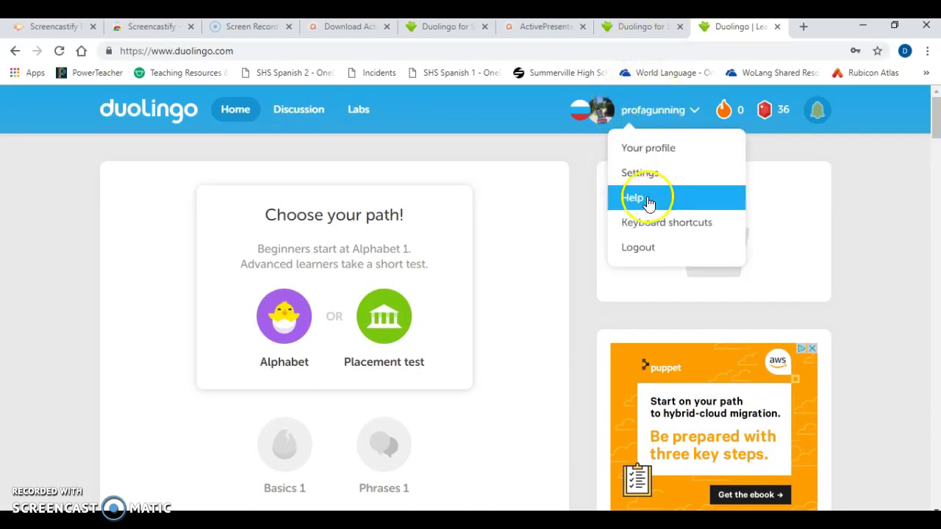
left_click_drag(936, 127, 935, 127)
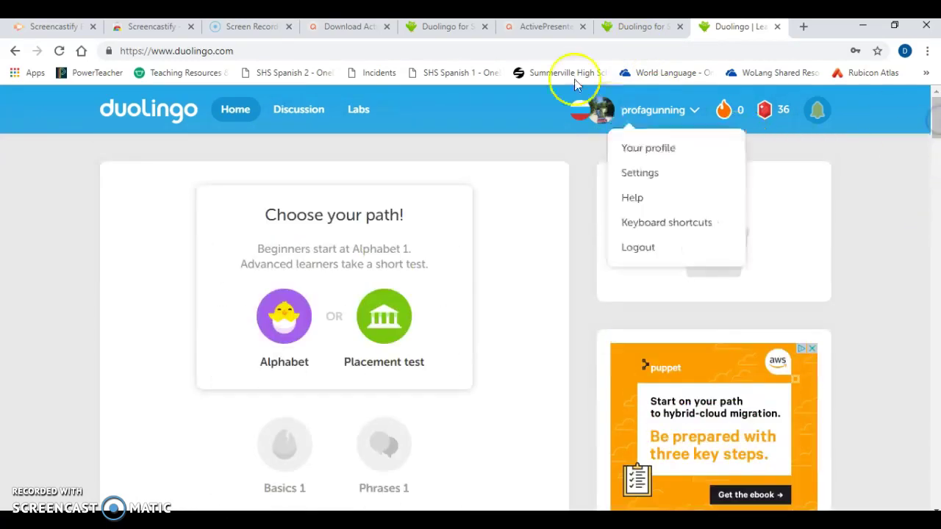
Return to the Duolingo for Schools tab and continue past the setup instructions
left_click(619, 26)
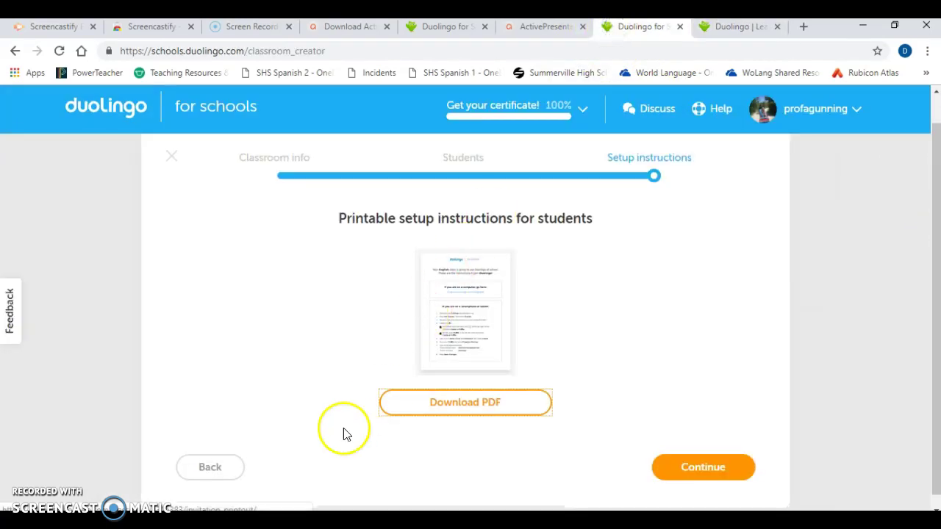
left_click(724, 469)
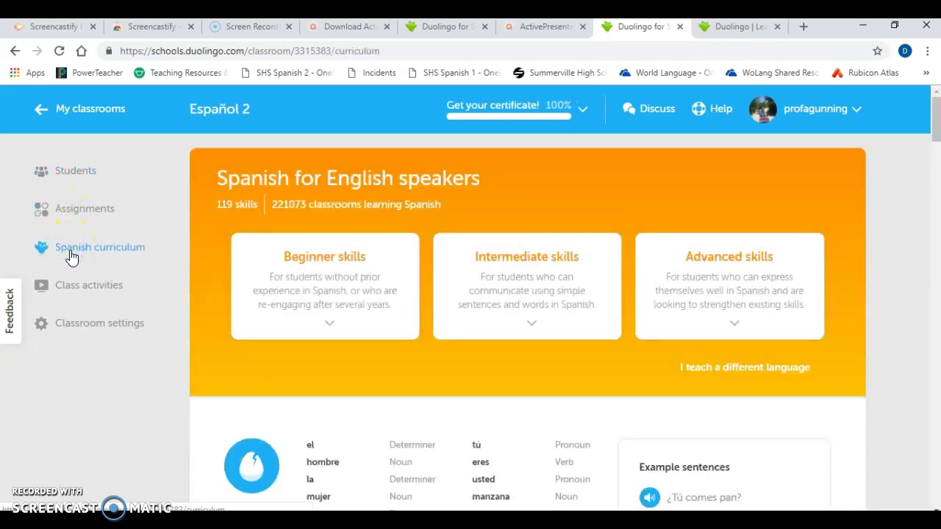
left_click(935, 140)
left_click_drag(935, 136, 915, 234)
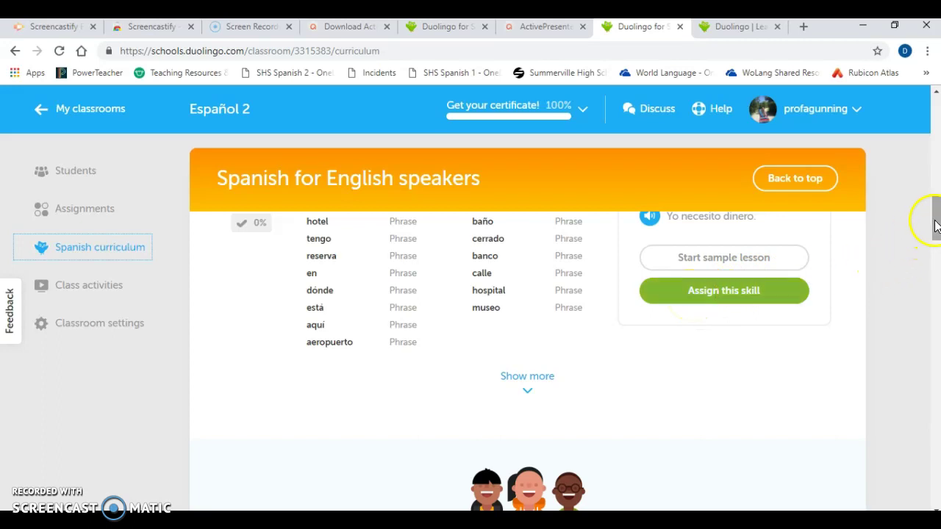
left_click_drag(934, 220, 919, 307)
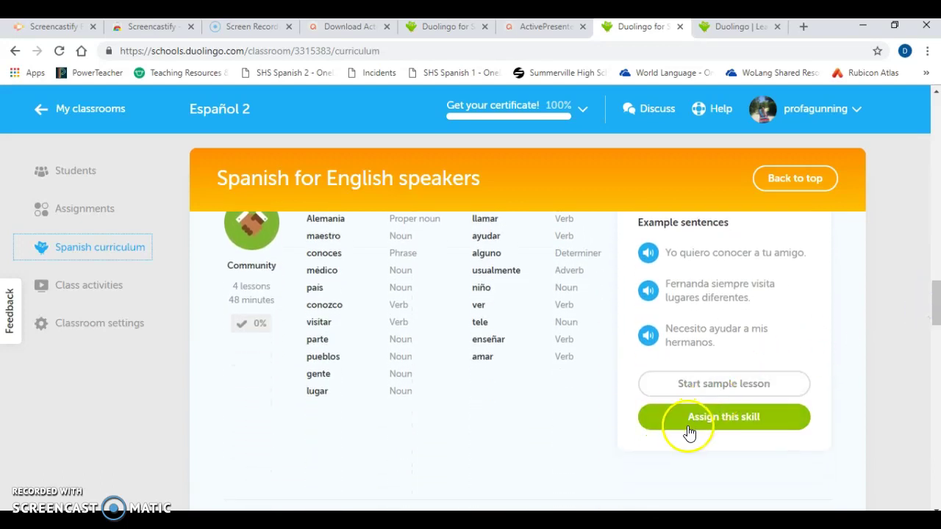
left_click_drag(936, 299, 936, 121)
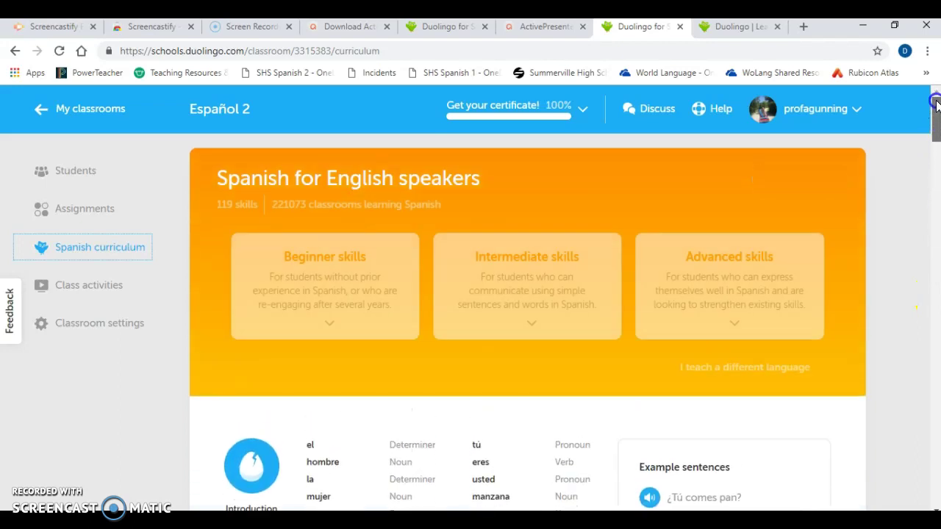
Start a class Power practice session on the Intro skill
left_click(83, 287)
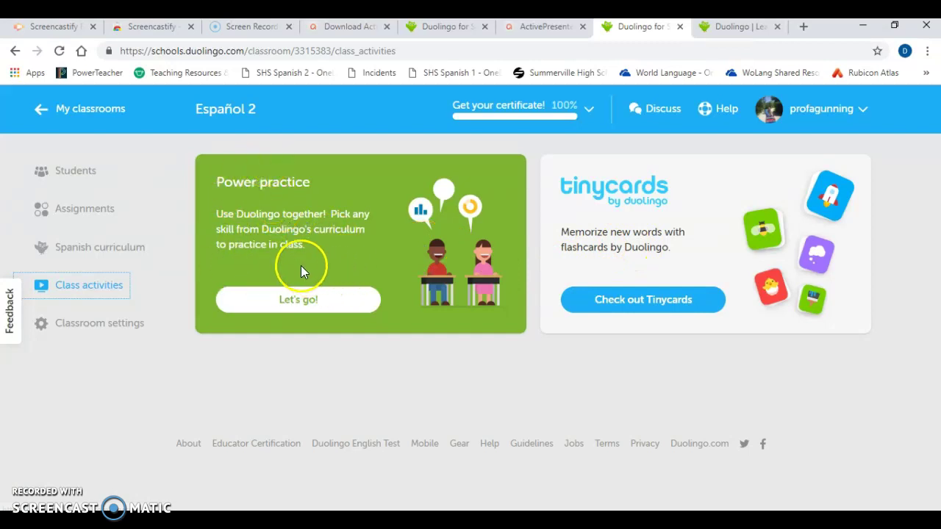
left_click(262, 302)
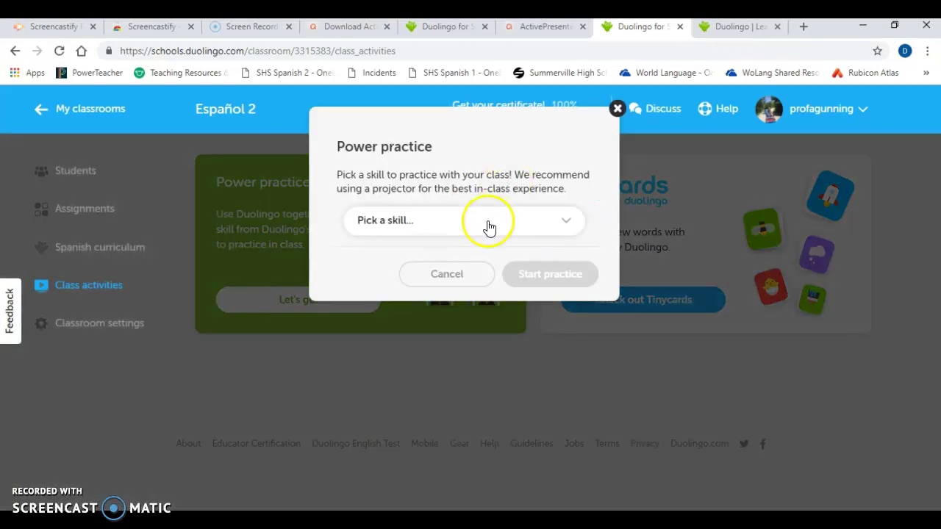
left_click(488, 224)
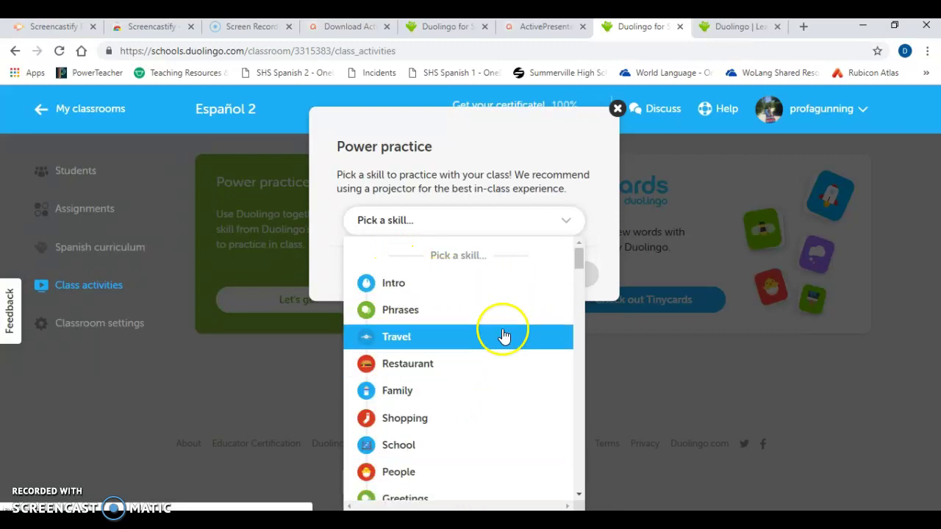
left_click(467, 293)
left_click(550, 275)
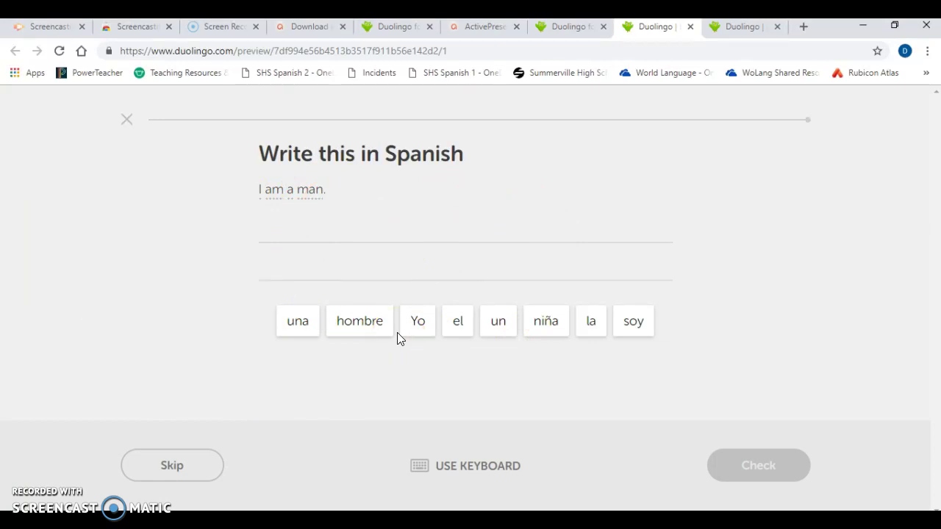
Answer 'Yo soy un hombre', check it, and return to the Duolingo for Schools tab
left_click(419, 331)
left_click(419, 331)
left_click(636, 324)
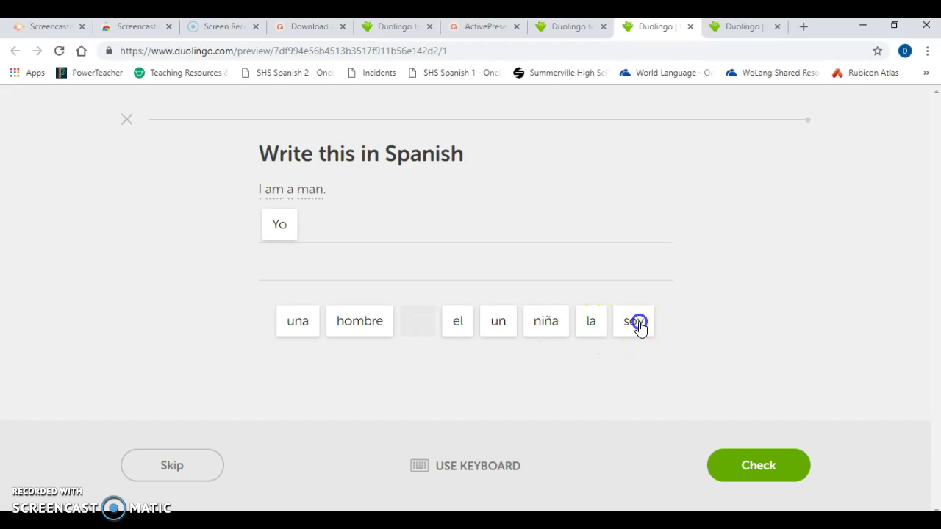
left_click(501, 323)
left_click(372, 327)
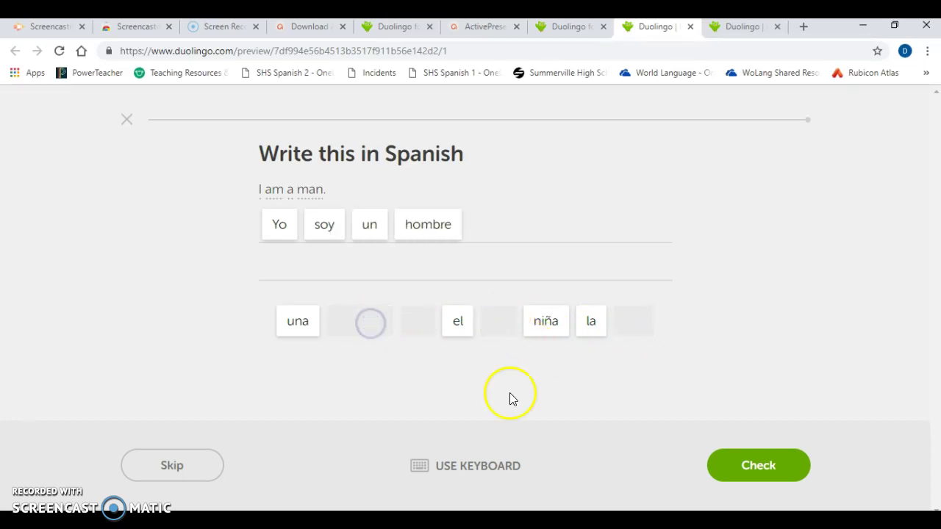
left_click(759, 469)
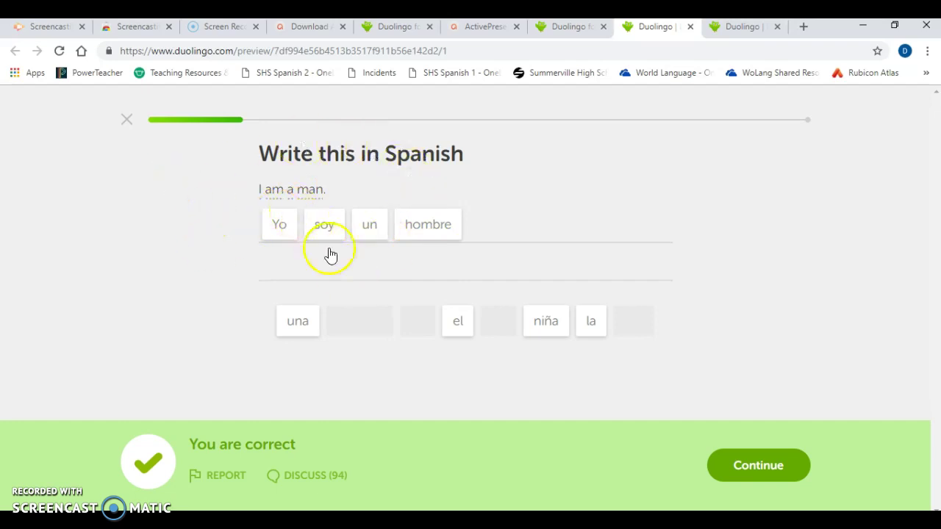
left_click(549, 28)
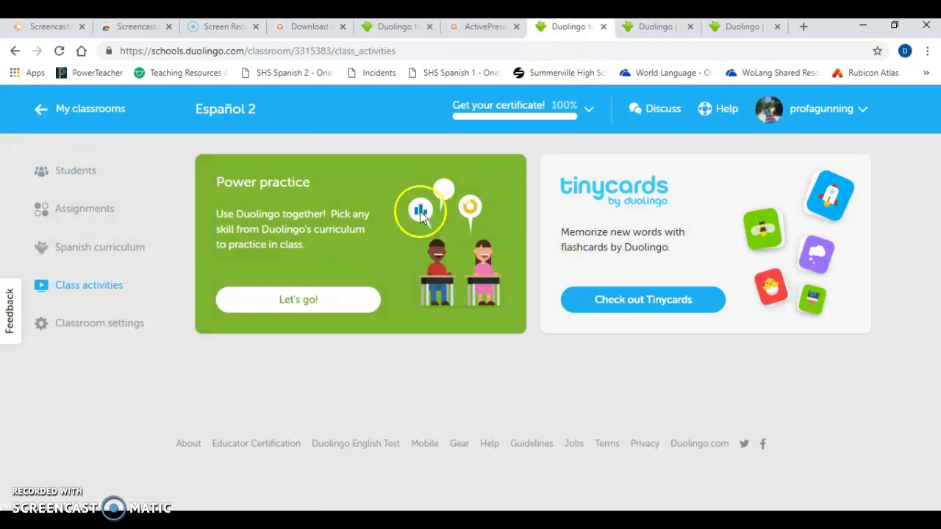
Go to My classrooms, open Español 2, and view its Assignments list
left_click(94, 110)
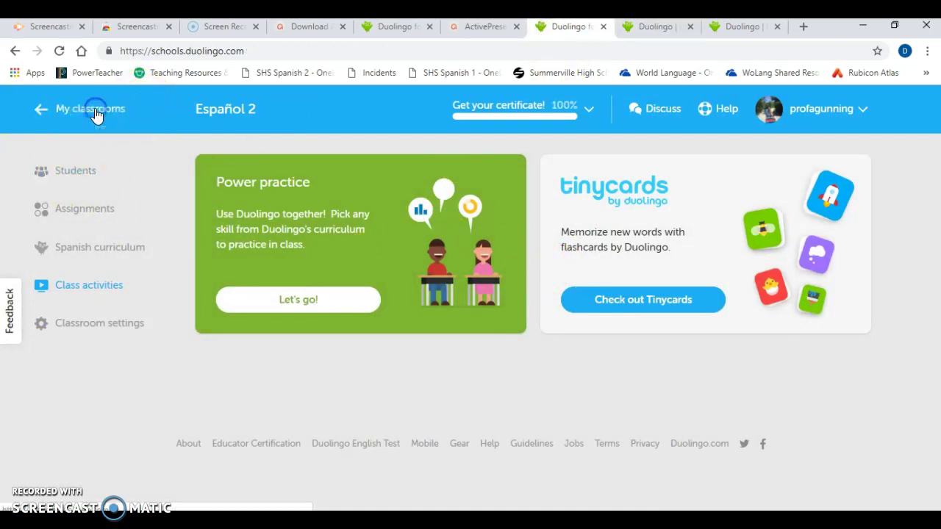
left_click(169, 251)
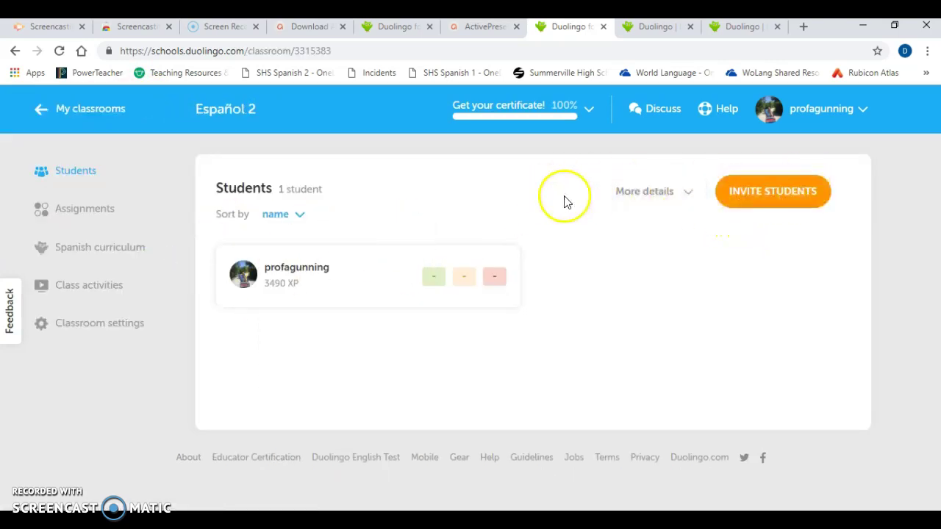
left_click(86, 213)
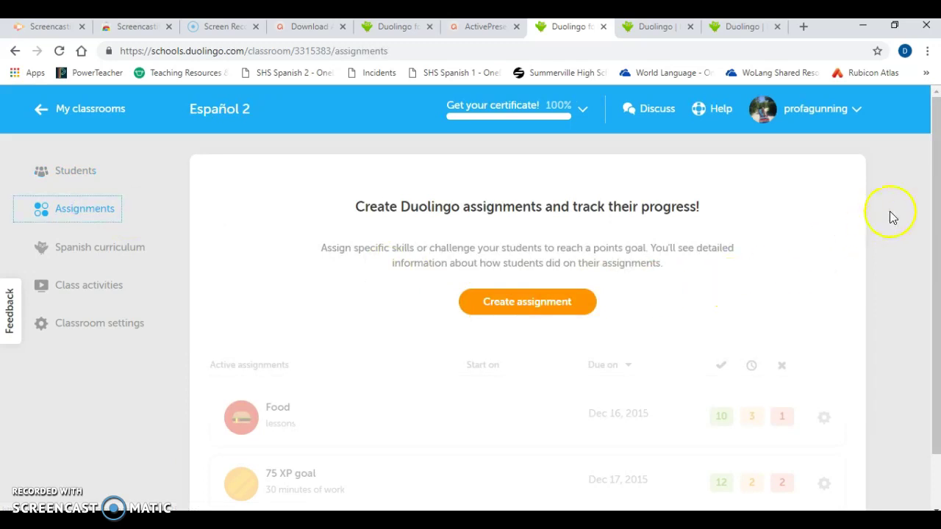
left_click_drag(935, 207, 930, 235)
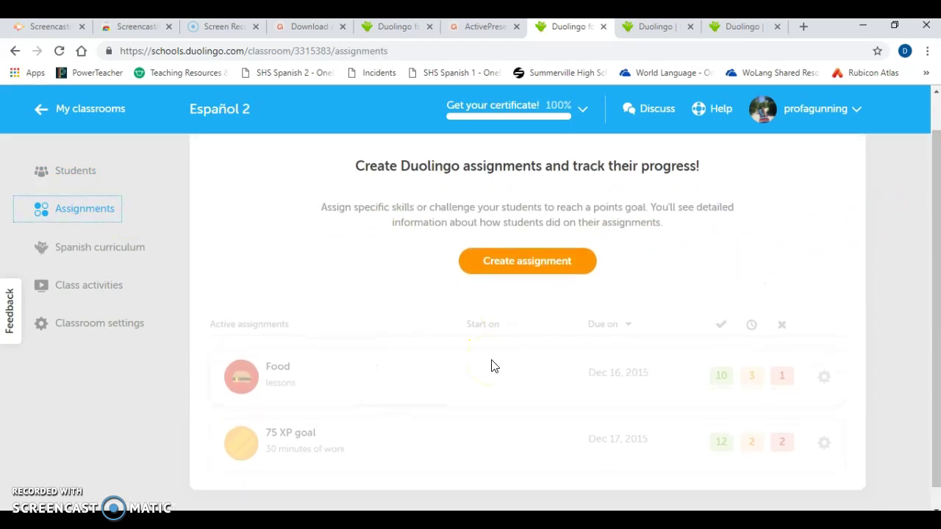
Create a Collect points assignment with a 100 XP goal
left_click(534, 266)
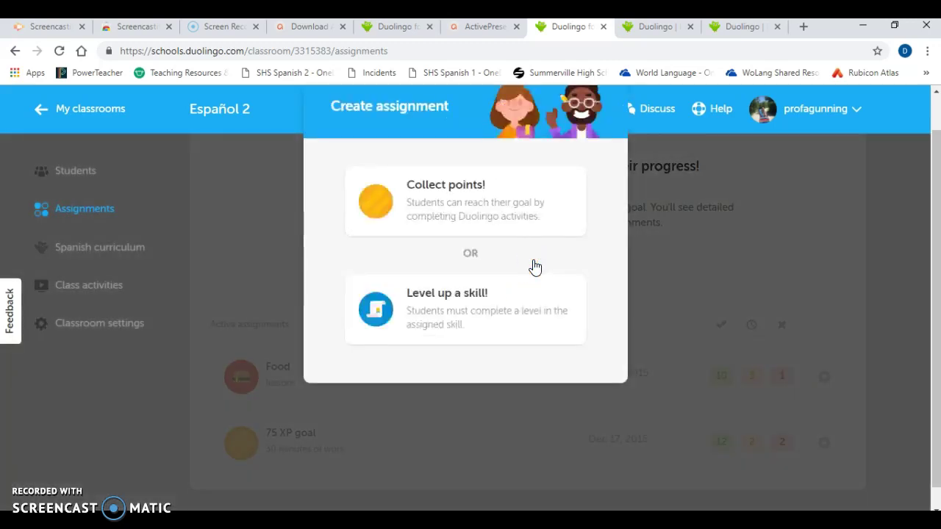
left_click(410, 211)
left_click(459, 186)
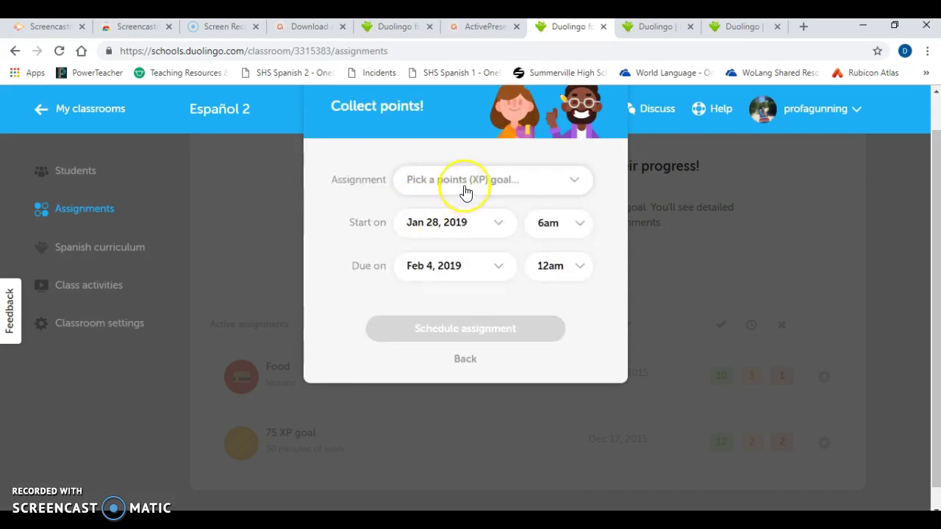
left_click(465, 189)
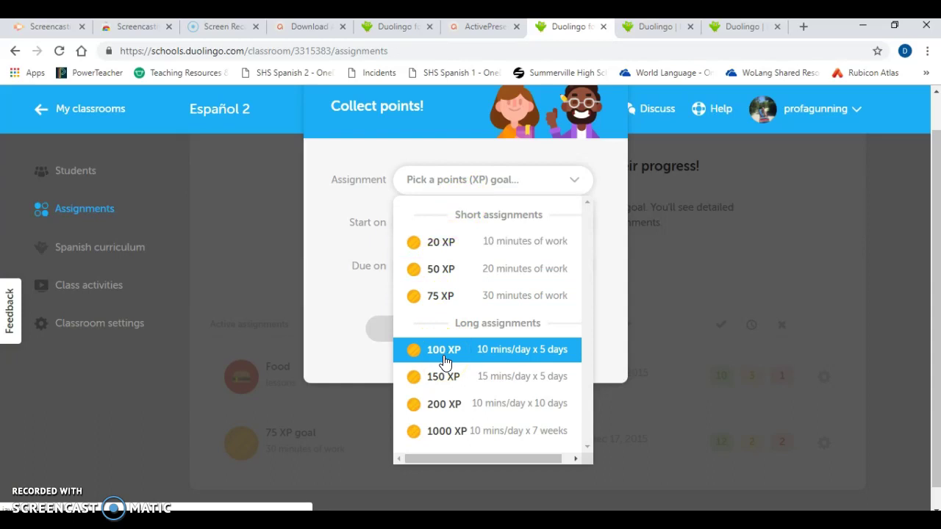
left_click(444, 362)
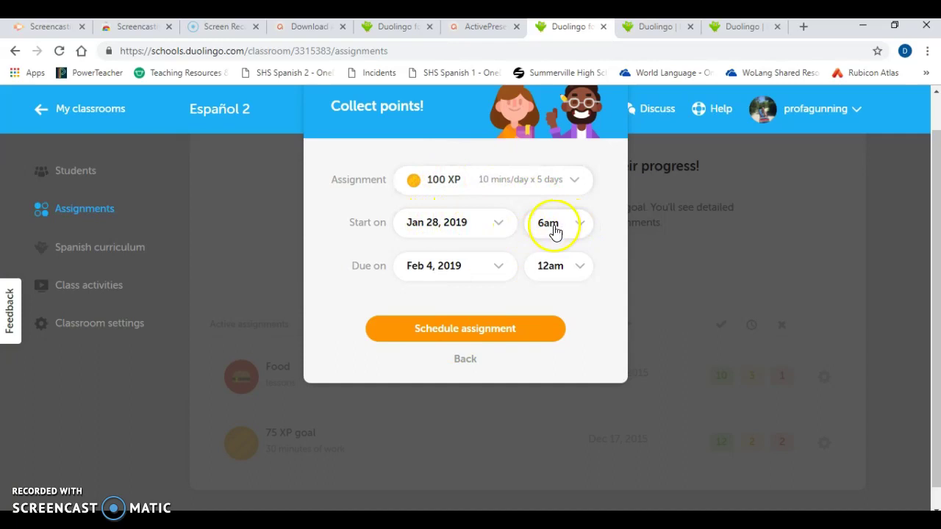
Set the assignment's due date to Jan 28, 2019 at 12pm
left_click(442, 270)
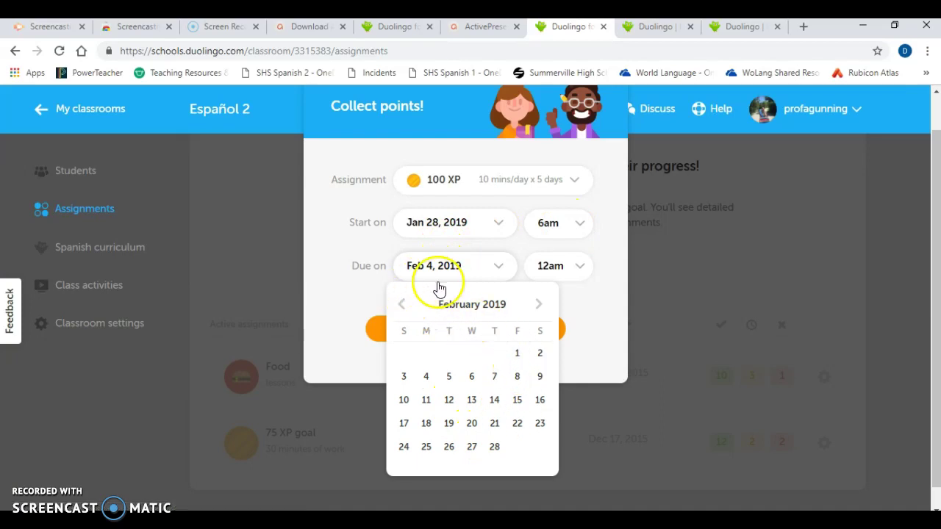
left_click(402, 304)
left_click(428, 448)
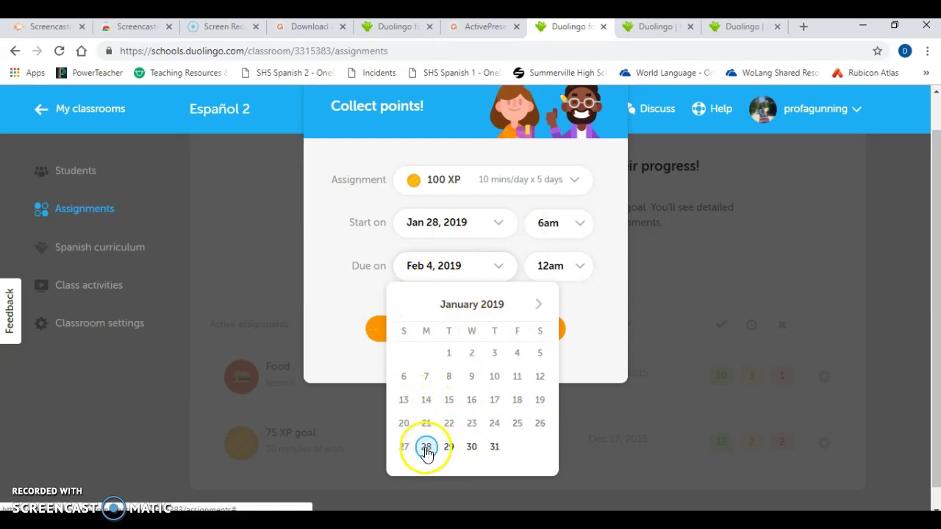
left_click(574, 268)
left_click(587, 375)
left_click(587, 374)
left_click(587, 375)
left_click(587, 374)
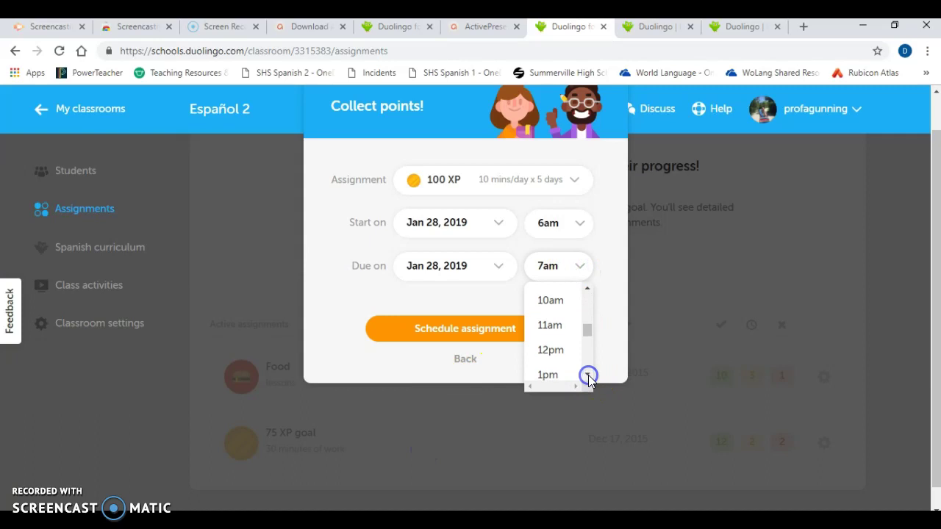
left_click(542, 327)
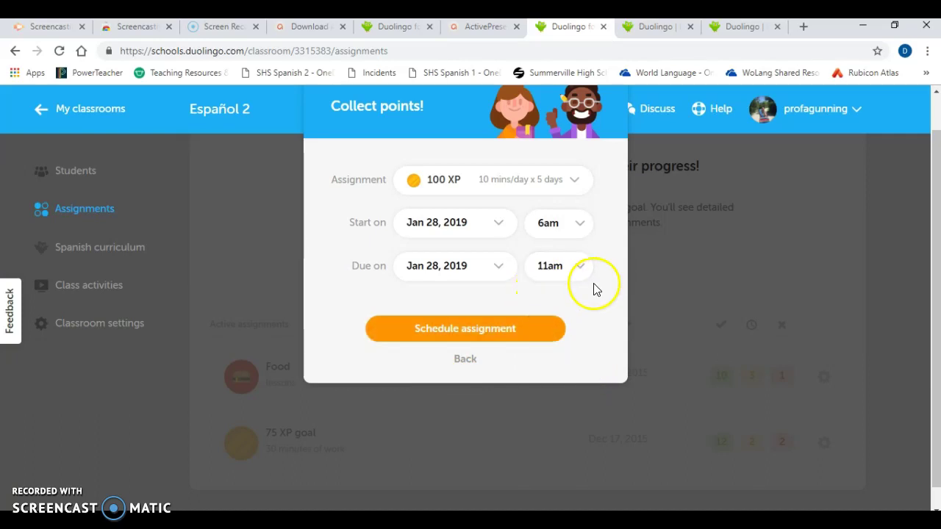
left_click(580, 267)
left_click(553, 353)
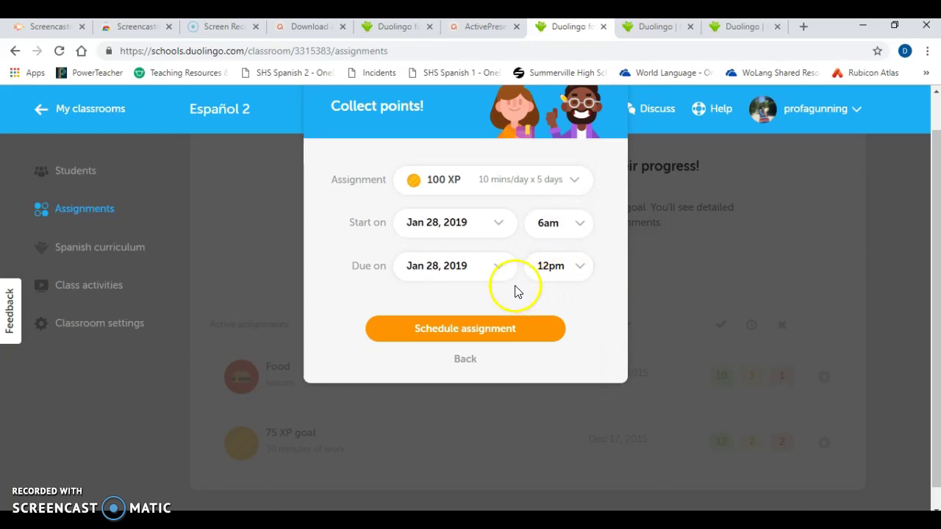
Schedule the 100 XP assignment and dismiss the success message
left_click(455, 329)
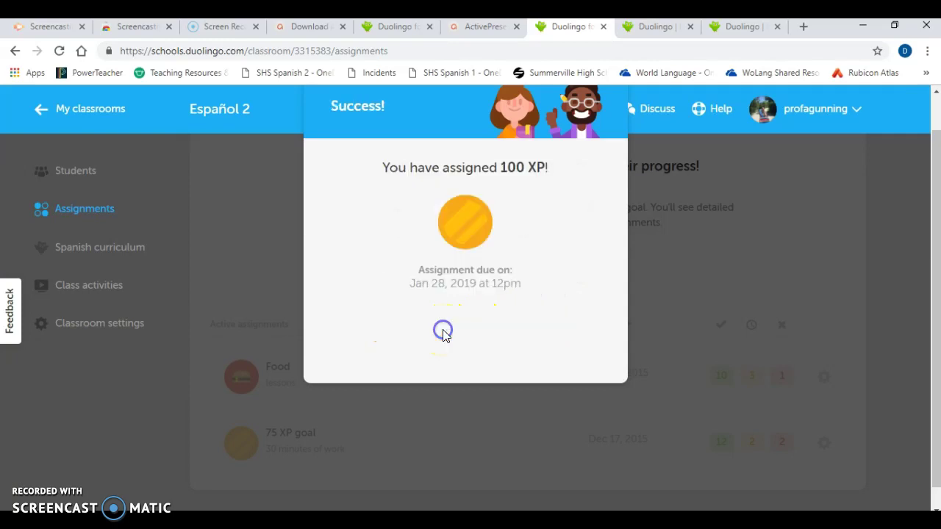
left_click(628, 265)
left_click_drag(933, 235, 936, 176)
left_click(625, 108)
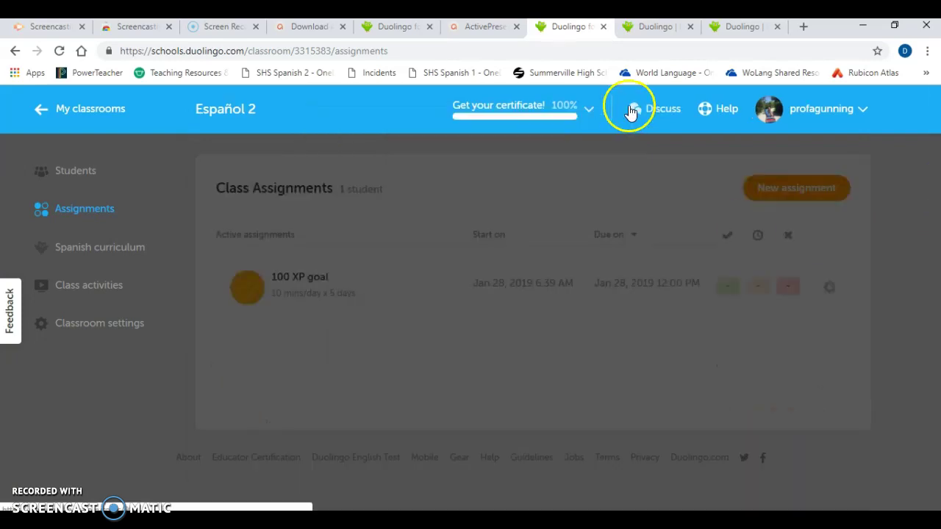
Read the completed, late and missed count tooltips, then return to My classrooms
left_click(808, 112)
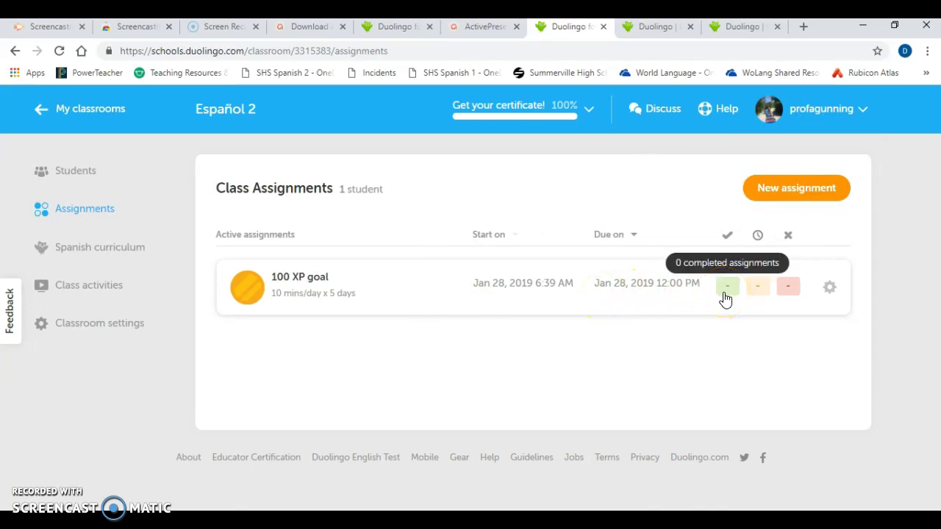
left_click(727, 296)
left_click(758, 297)
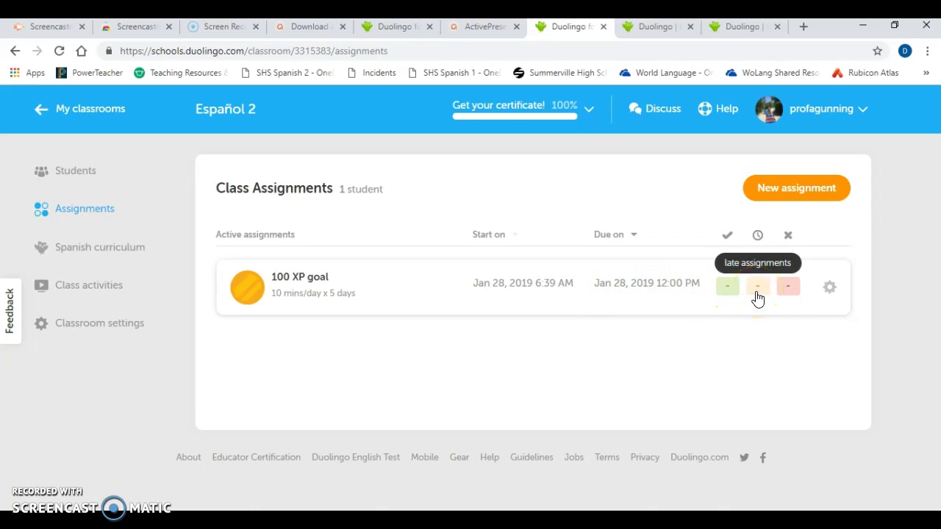
left_click(788, 295)
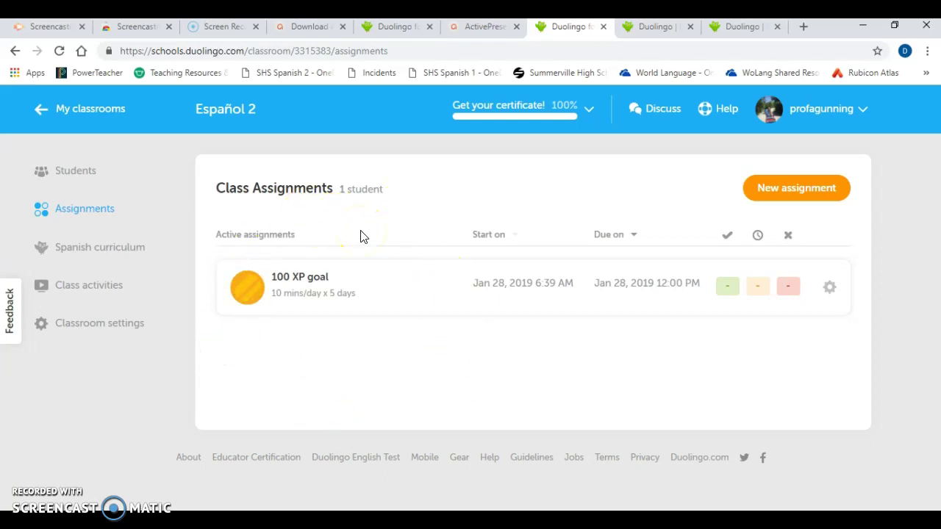
left_click(95, 108)
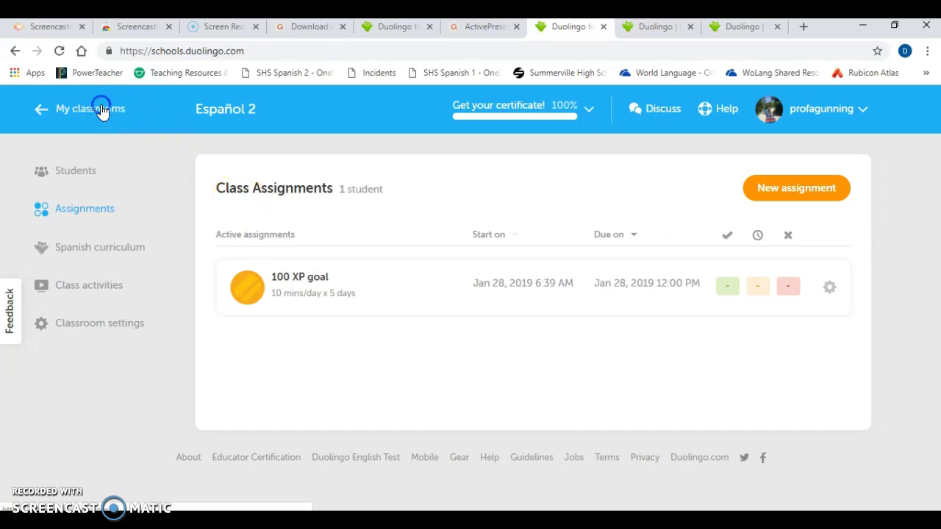